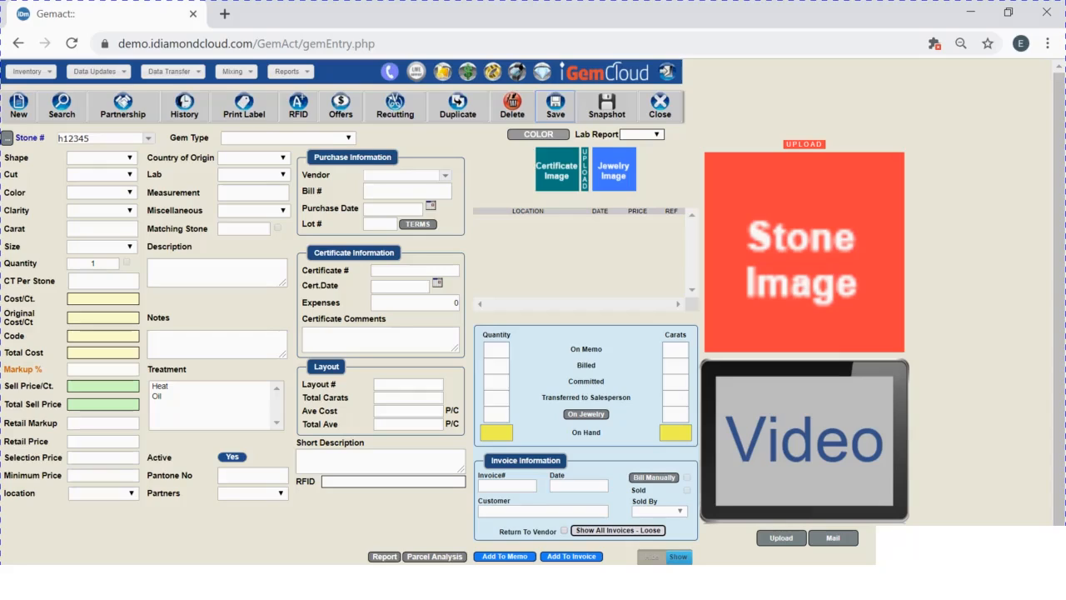
# - Examine the setting that automatically creates the next stone number in the gem options, and close the options window
pyautogui.click(125, 74)
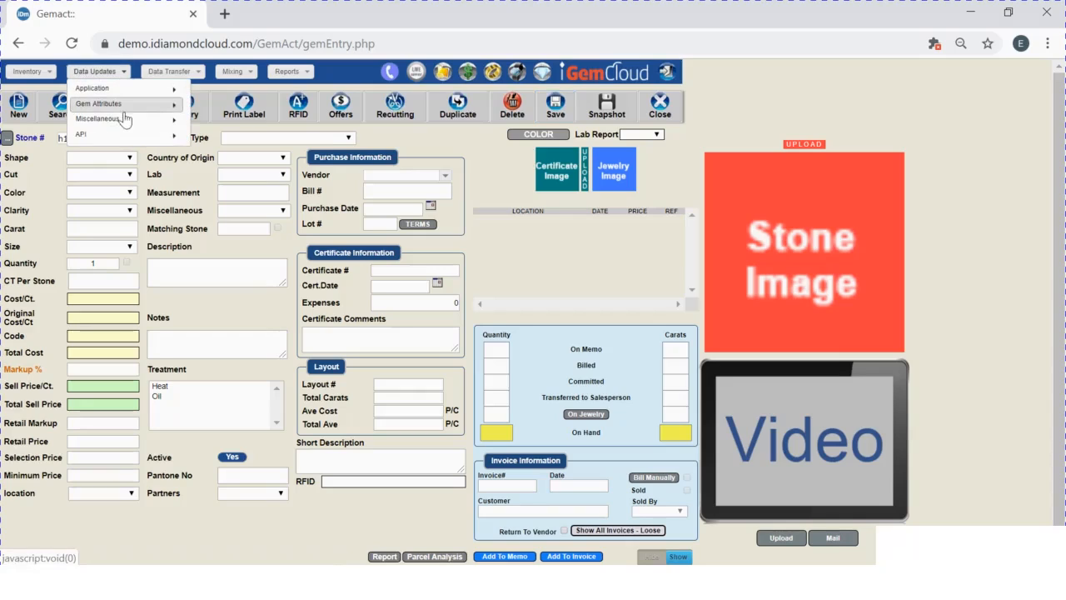
pyautogui.moveTo(125, 118)
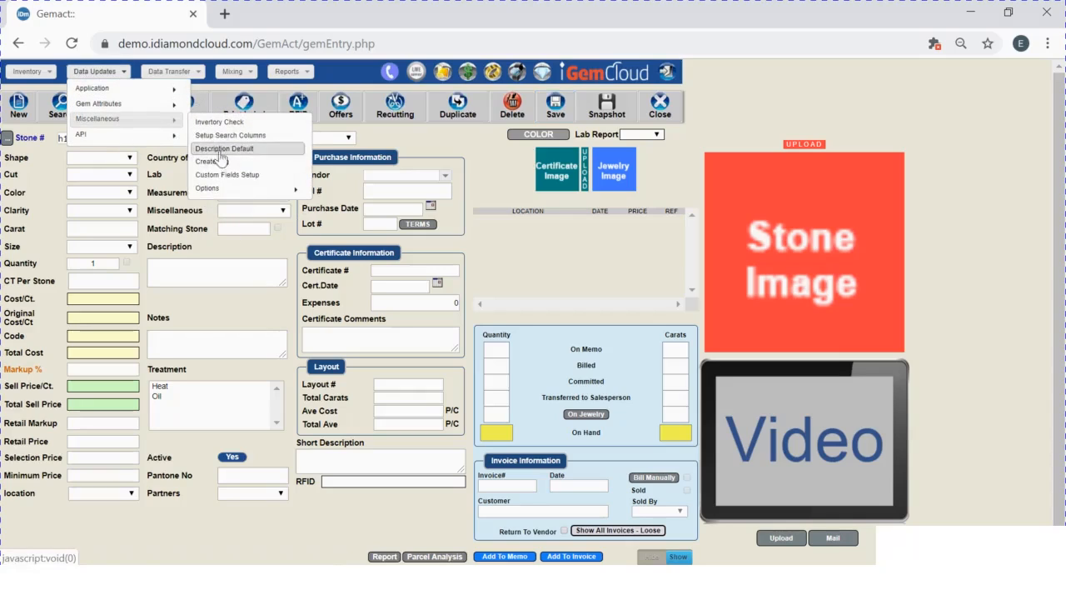
pyautogui.moveTo(266, 188)
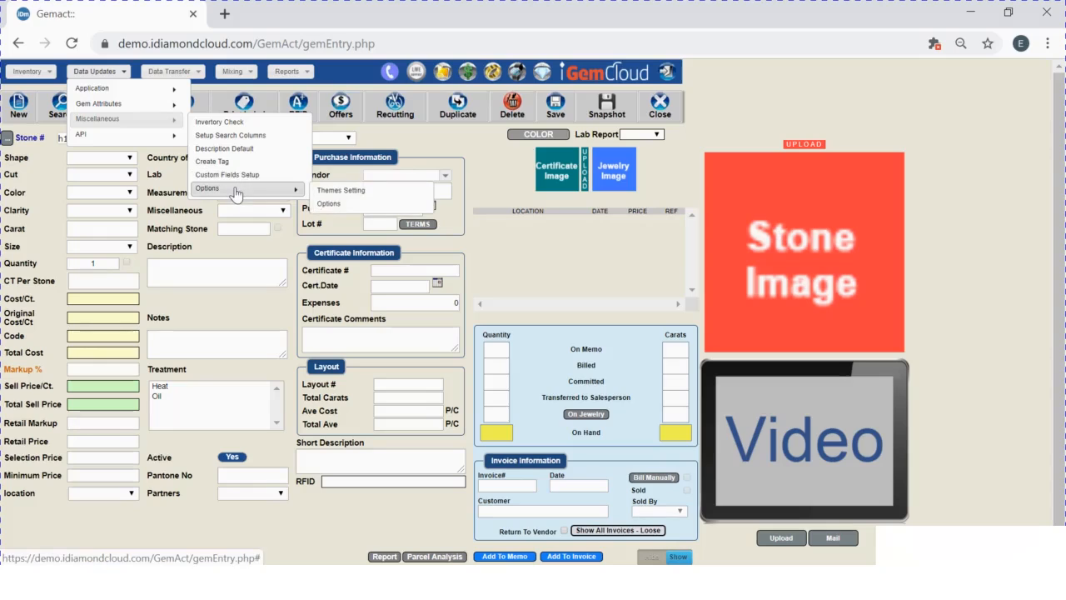
pyautogui.click(328, 205)
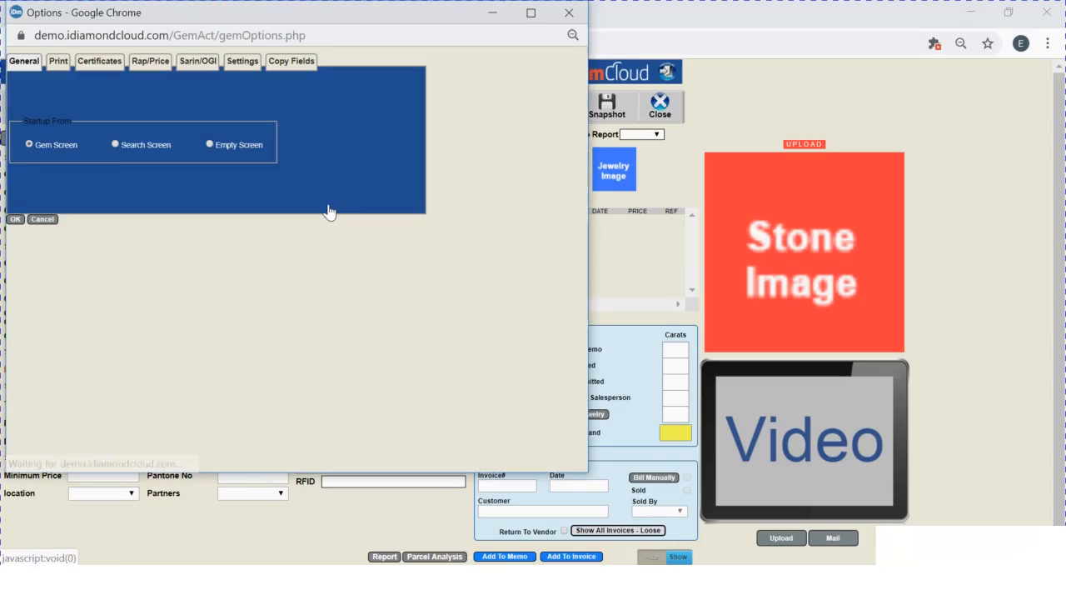
pyautogui.click(243, 69)
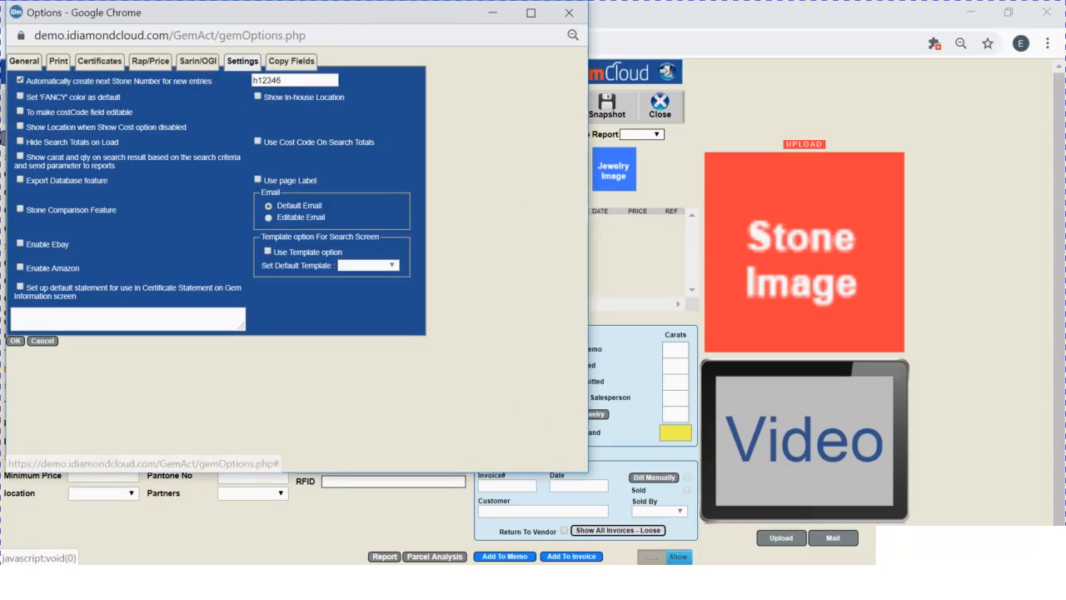
pyautogui.doubleClick(269, 81)
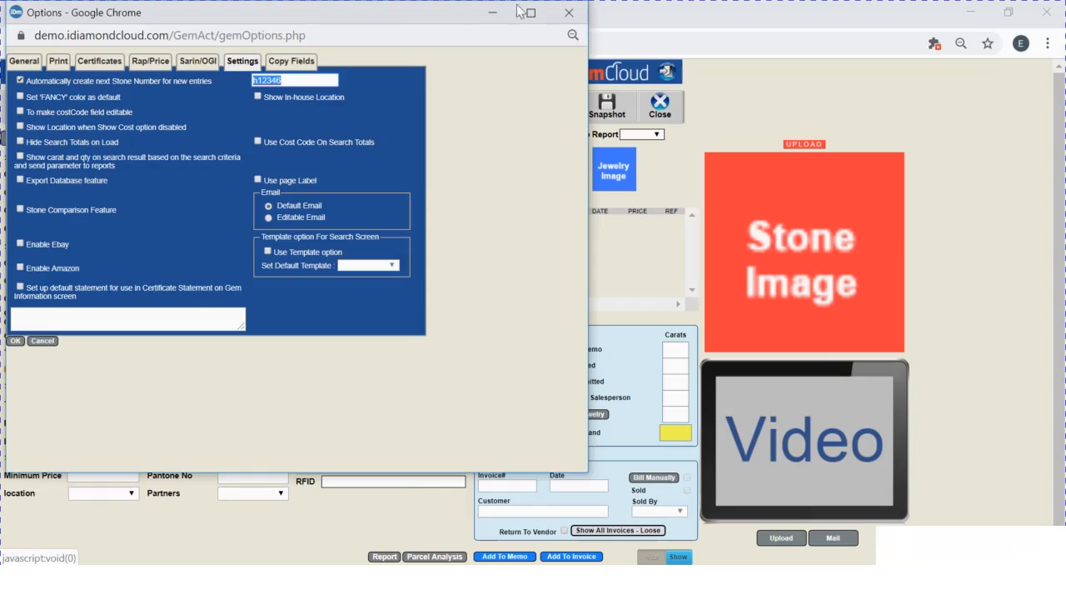
pyautogui.click(571, 15)
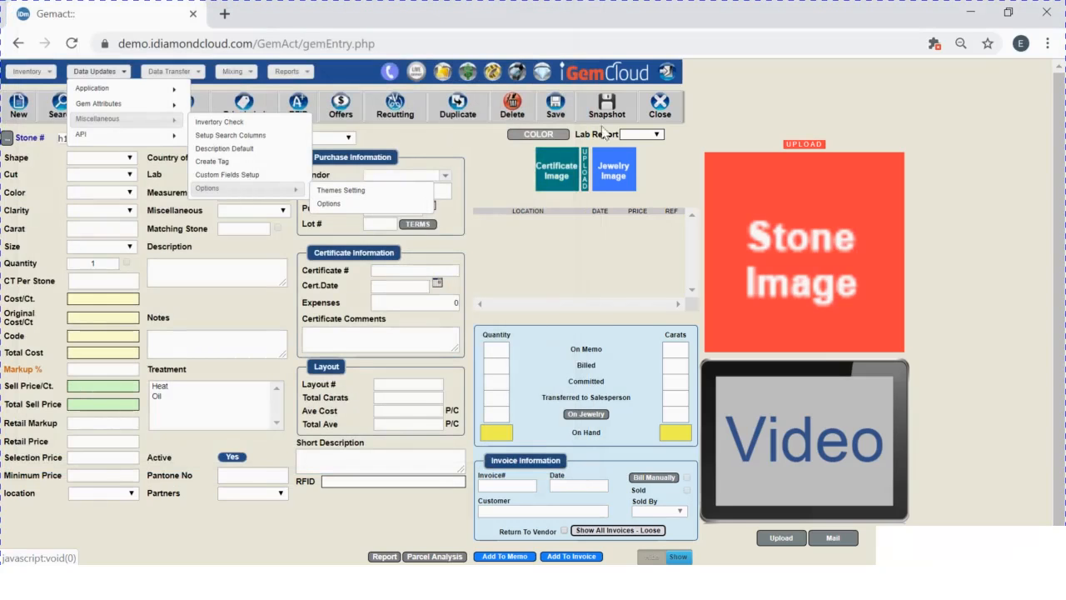
pyautogui.click(745, 97)
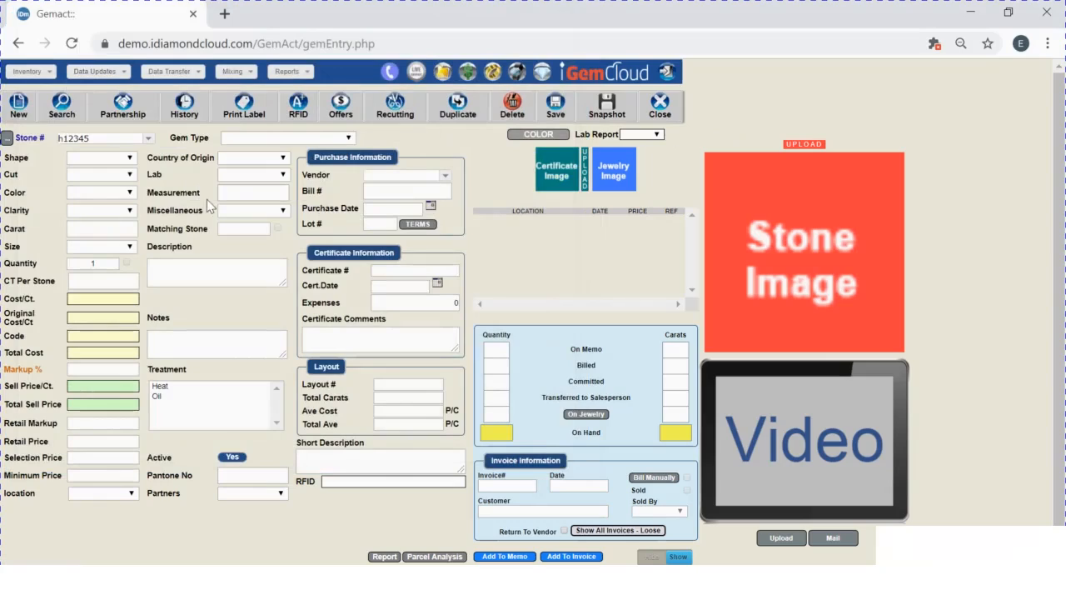
# - Set the stone's shape to EC, cut to VG, color to Green and clarity to Minor
pyautogui.click(129, 157)
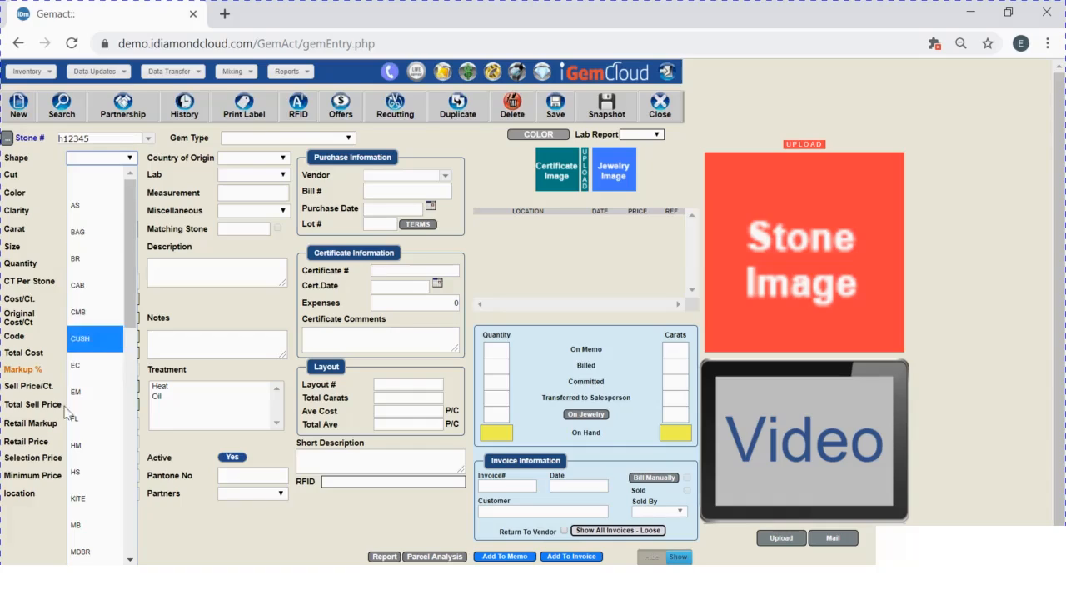
pyautogui.click(87, 374)
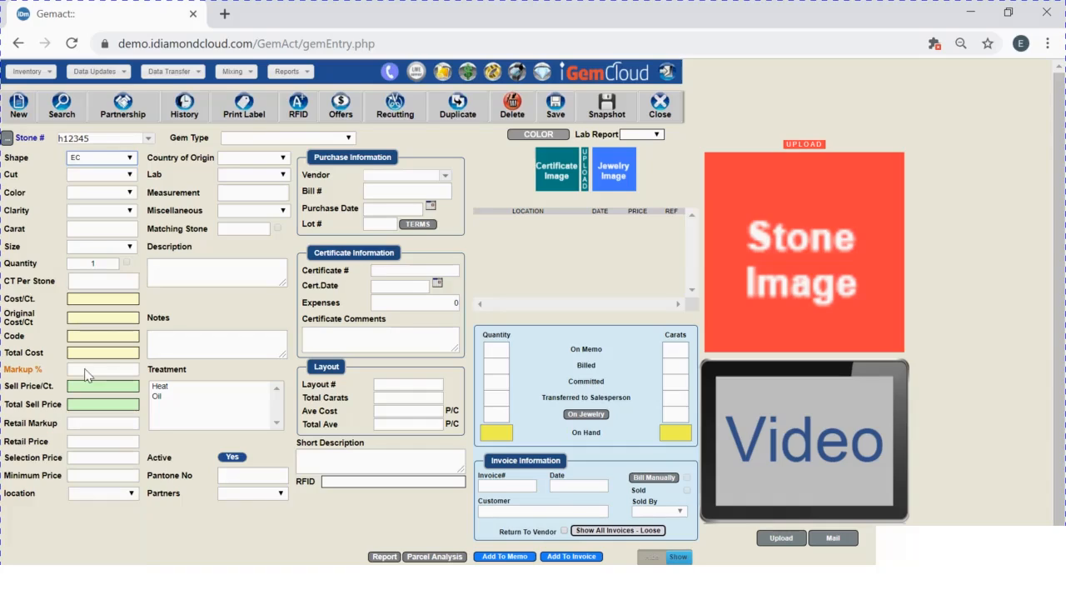
pyautogui.click(135, 174)
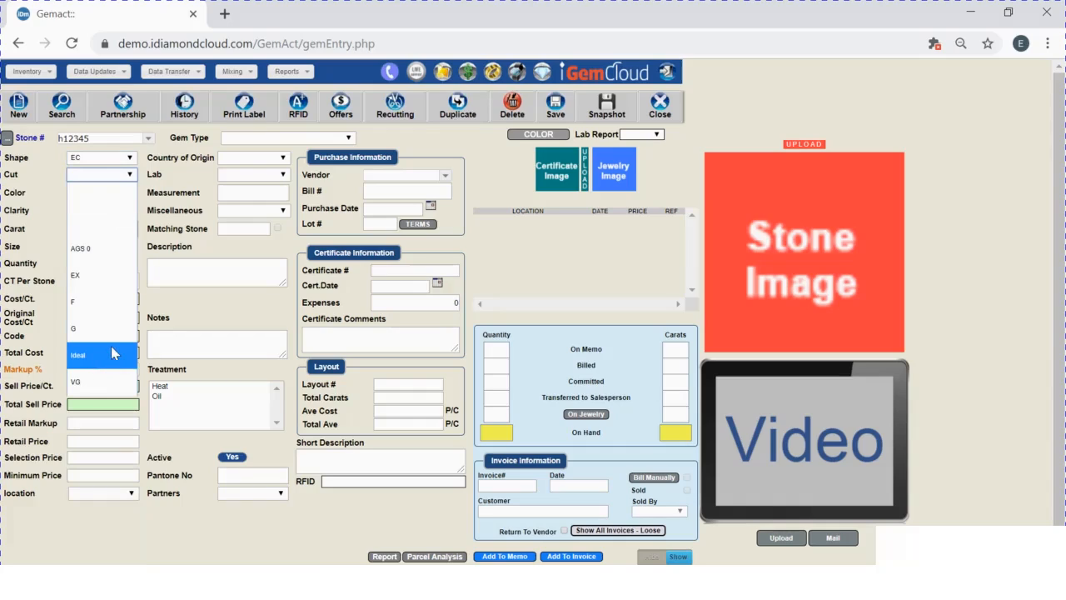
pyautogui.click(97, 383)
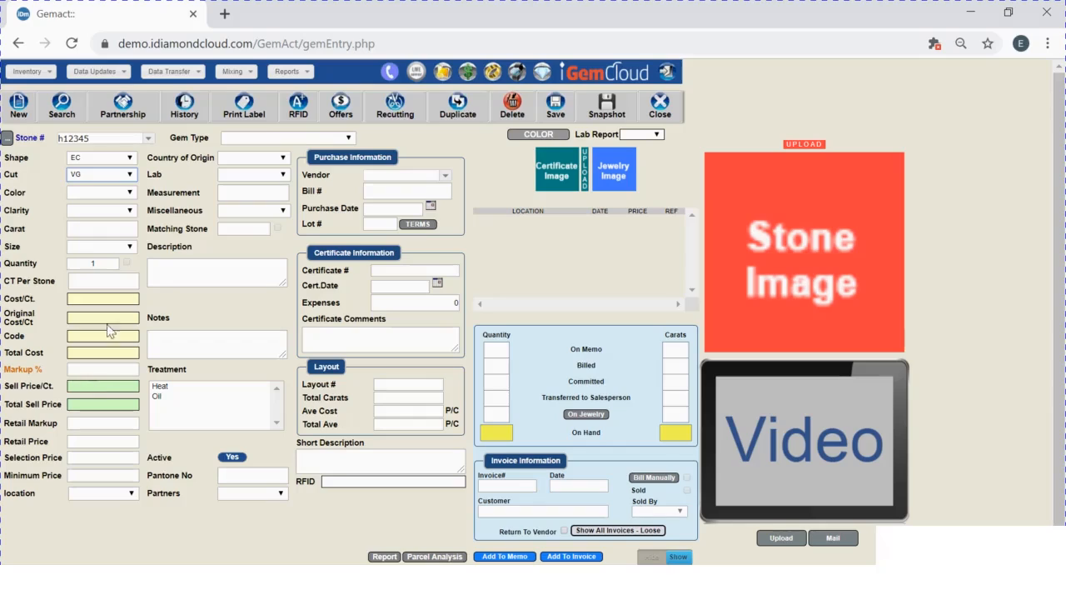
pyautogui.click(130, 192)
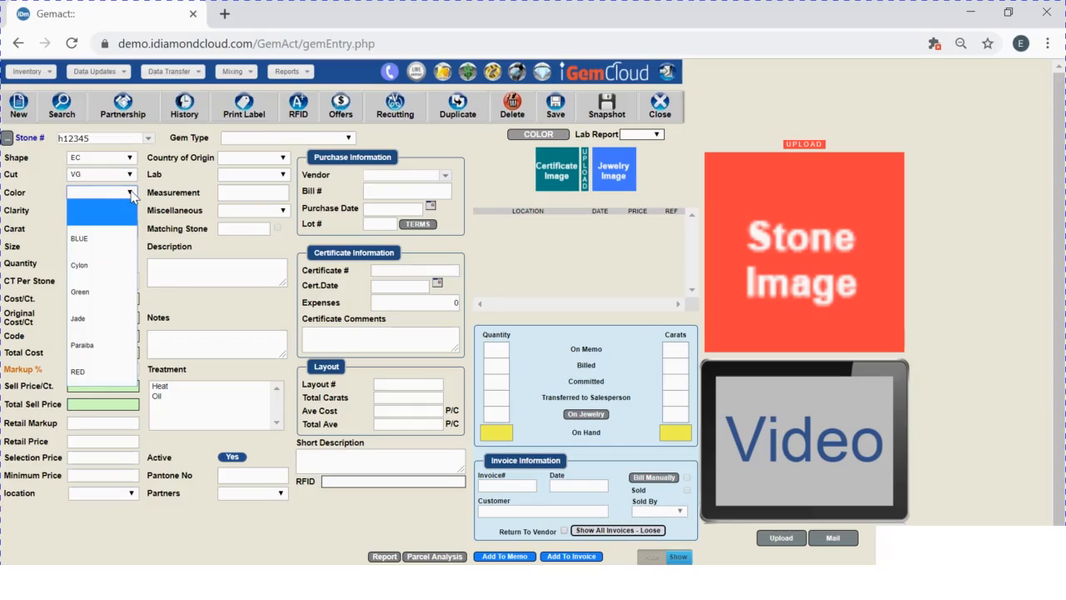
pyautogui.click(102, 297)
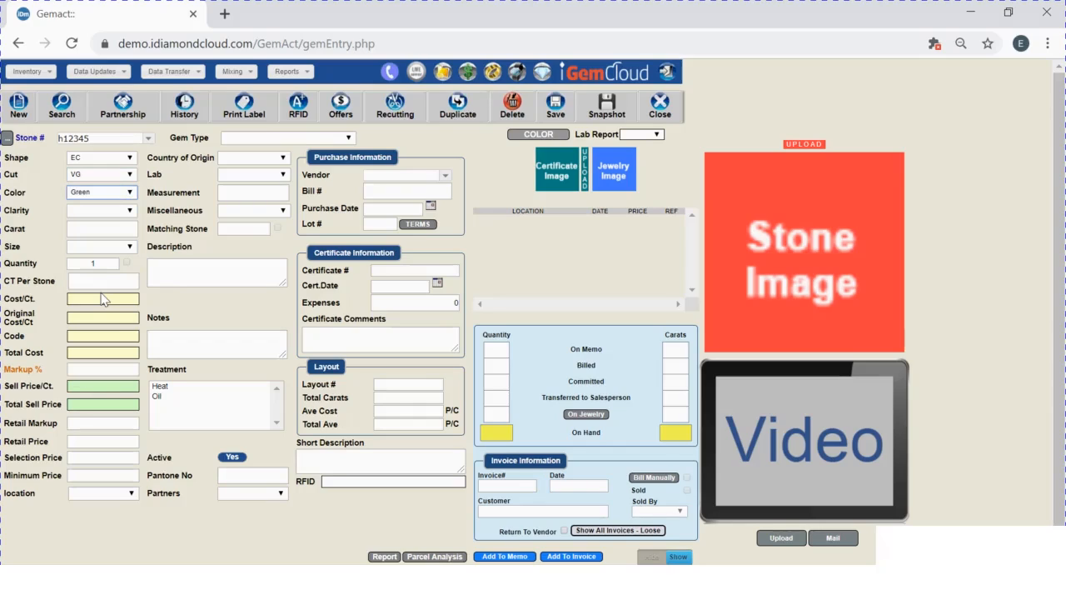
pyautogui.click(132, 211)
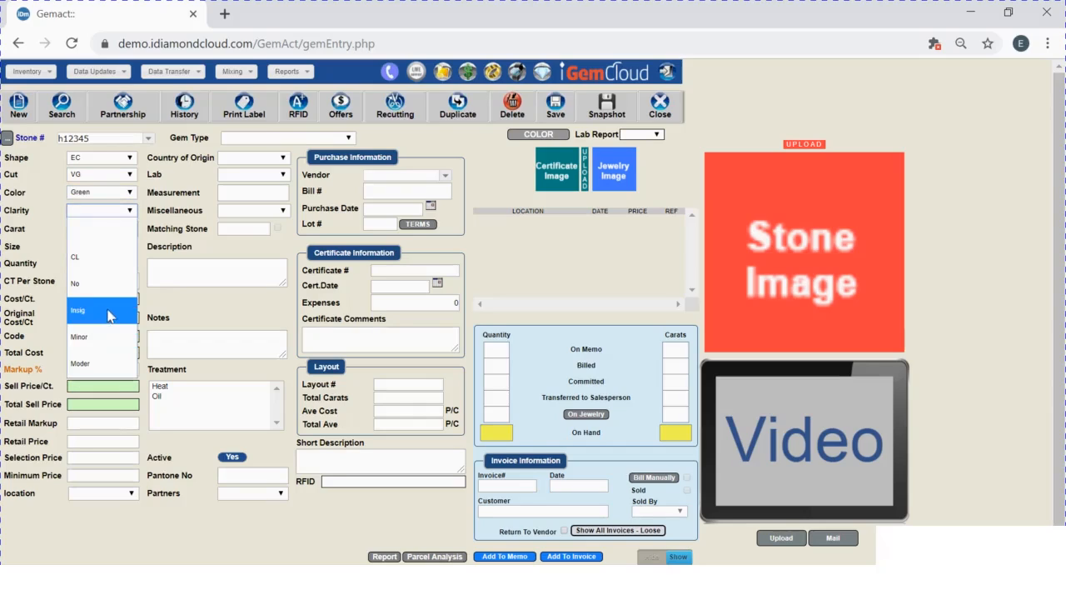
pyautogui.click(97, 350)
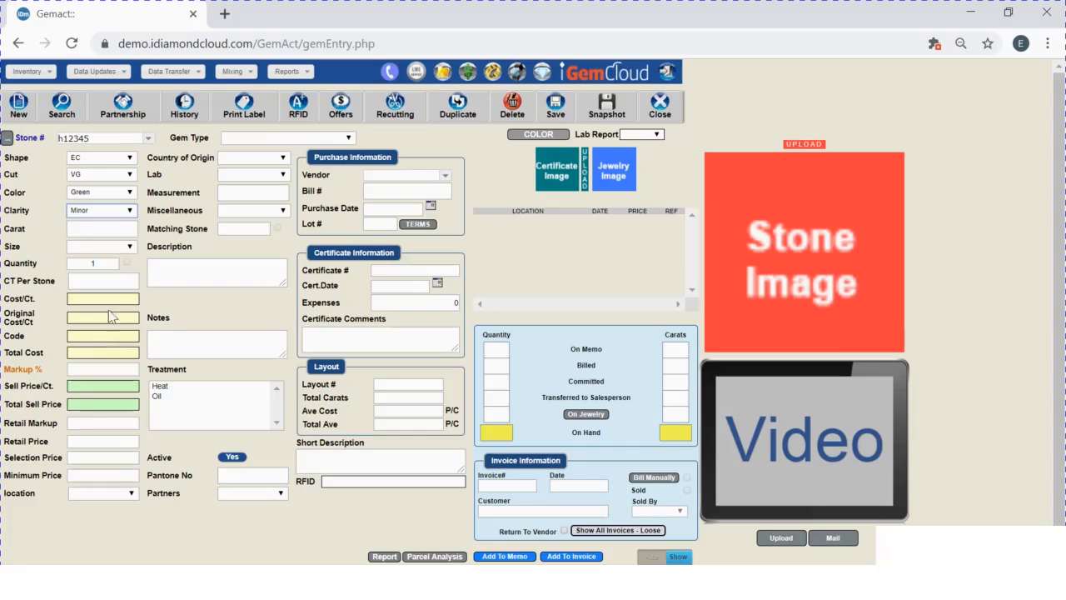
# - Enter a carat weight of 3.67, size .25 and a quantity of 5 for the stone
pyautogui.click(102, 229)
pyautogui.write('3.67')
pyautogui.click(130, 249)
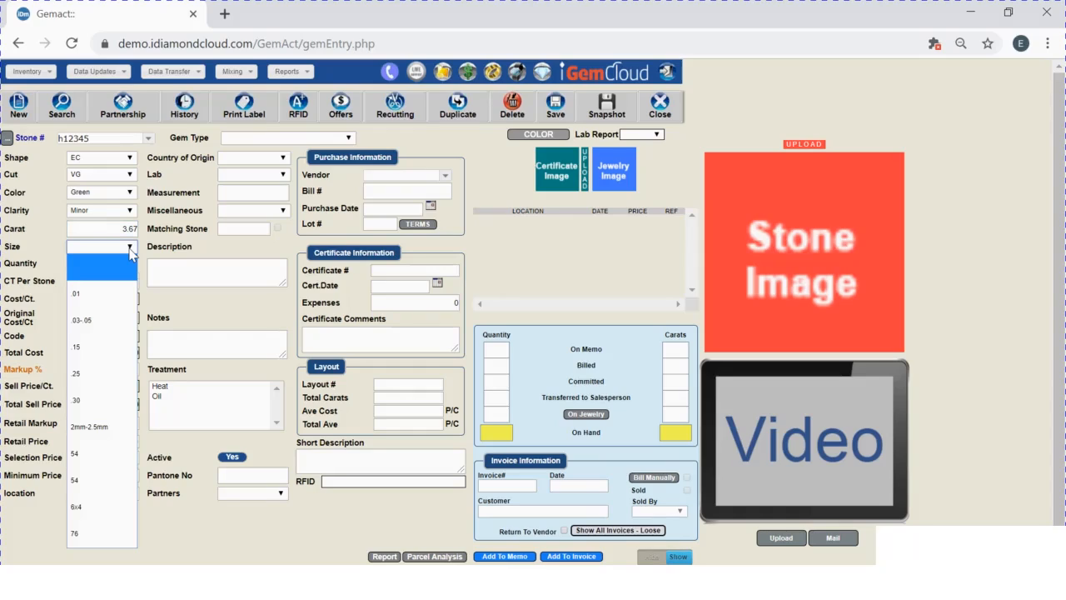
pyautogui.click(94, 372)
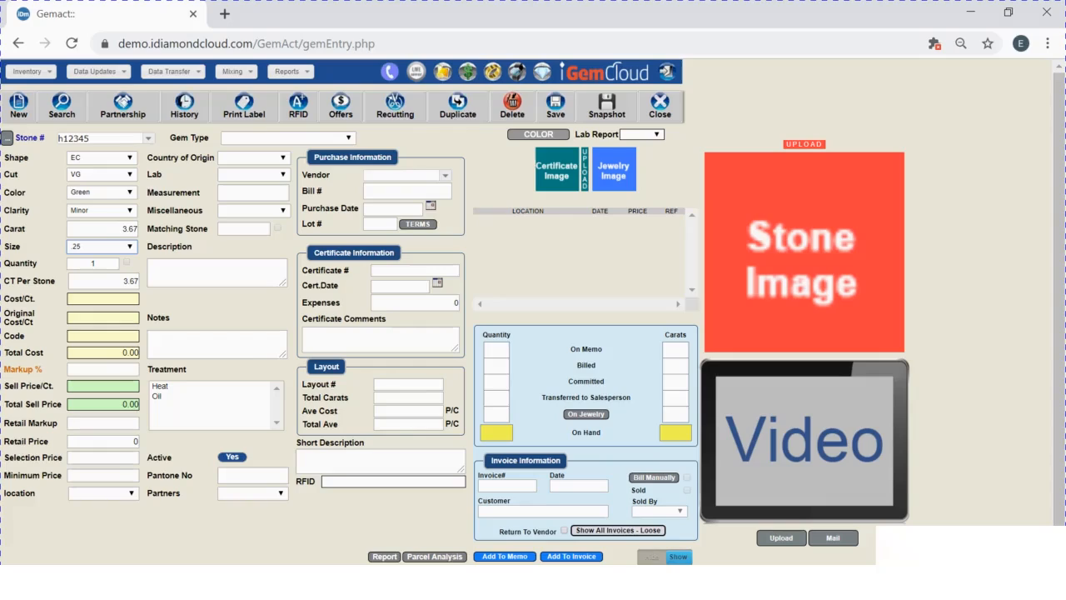
pyautogui.press('Tab')
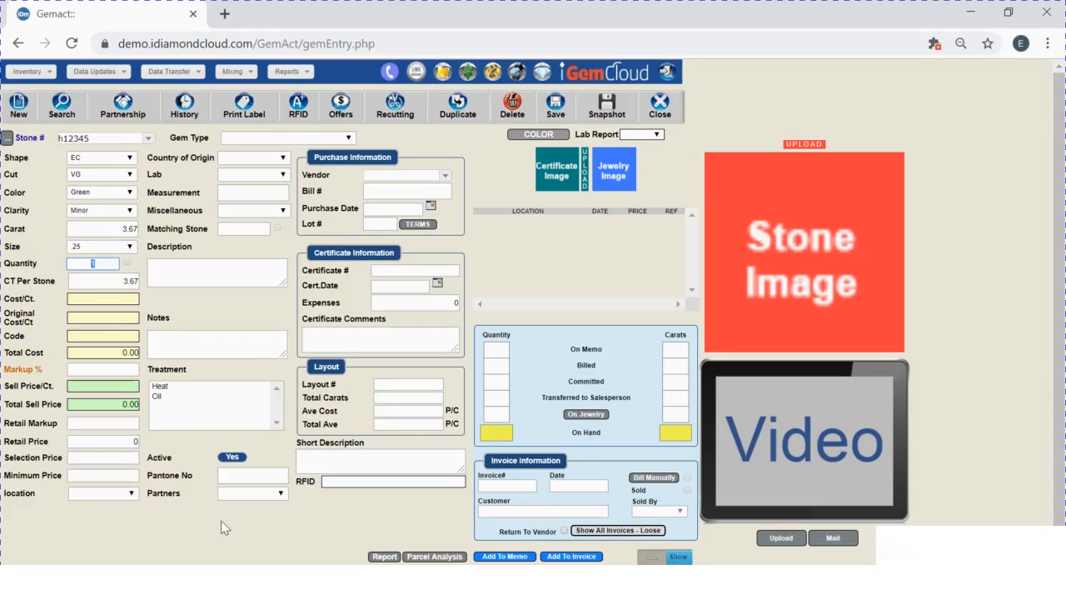
pyautogui.write('5')
pyautogui.click(107, 227)
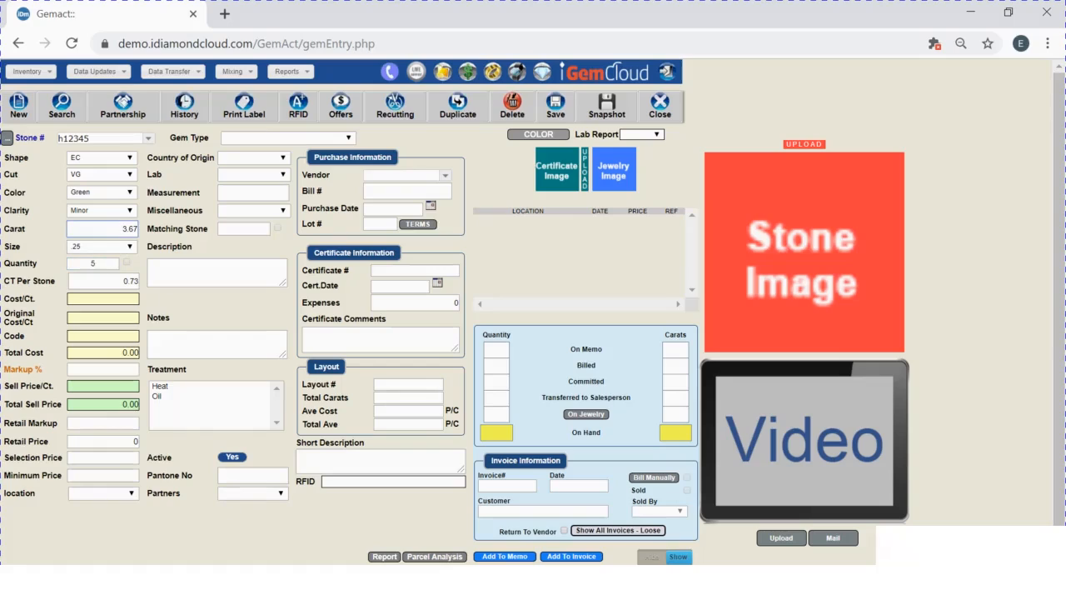
# - Set the stone's cost per carat to 500, leaving the original cost per carat empty
pyautogui.doubleClick(107, 280)
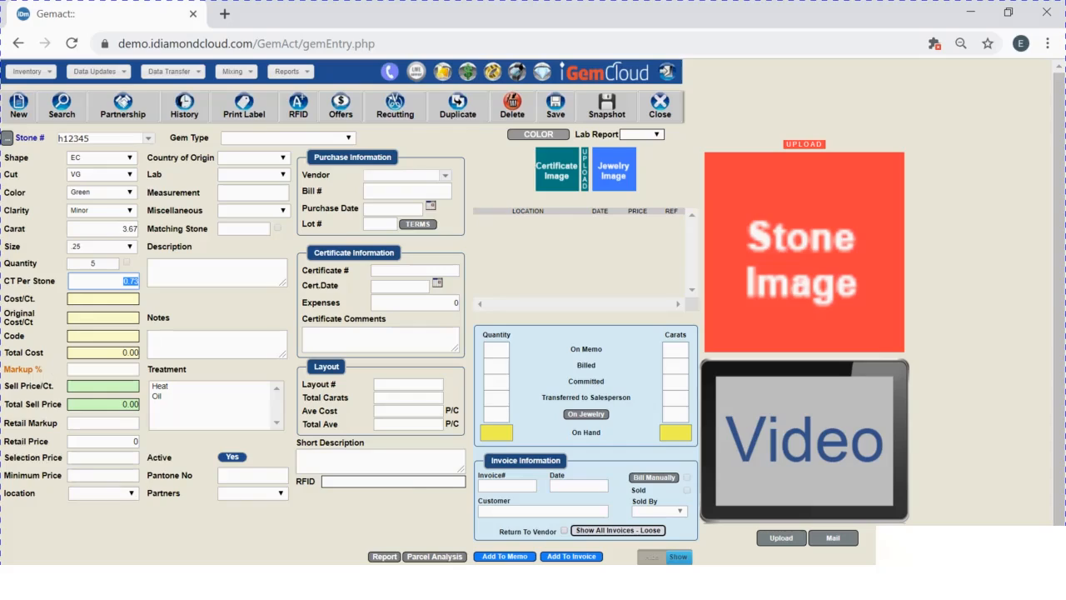
pyautogui.press('Tab')
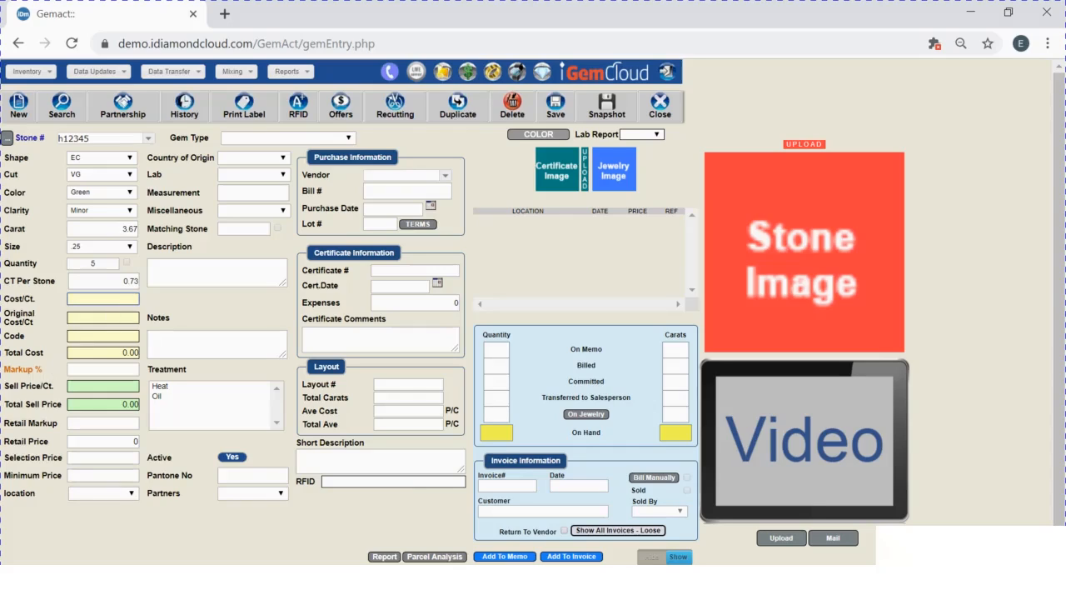
pyautogui.write('500')
pyautogui.press('Tab')
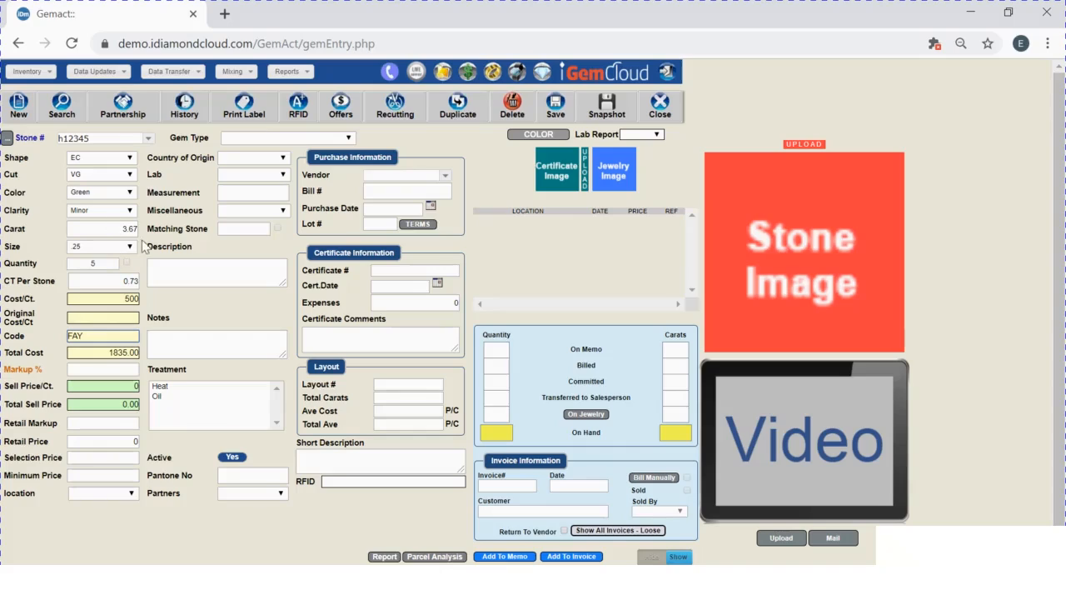
pyautogui.press('Tab')
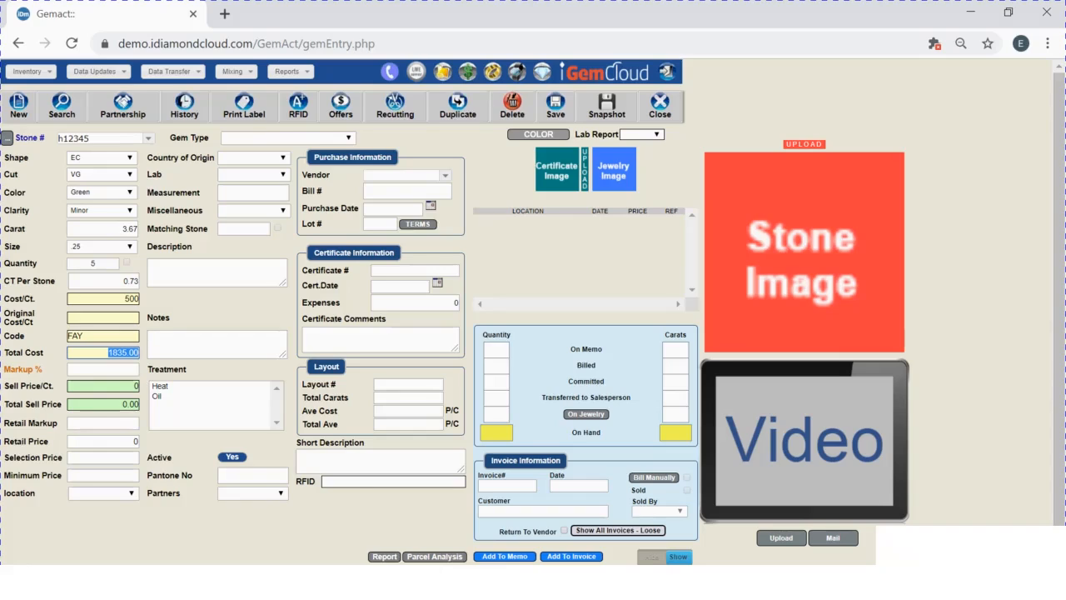
# - Set the markup percentage to 50 so that the sell prices are calculated from the cost
pyautogui.click(101, 369)
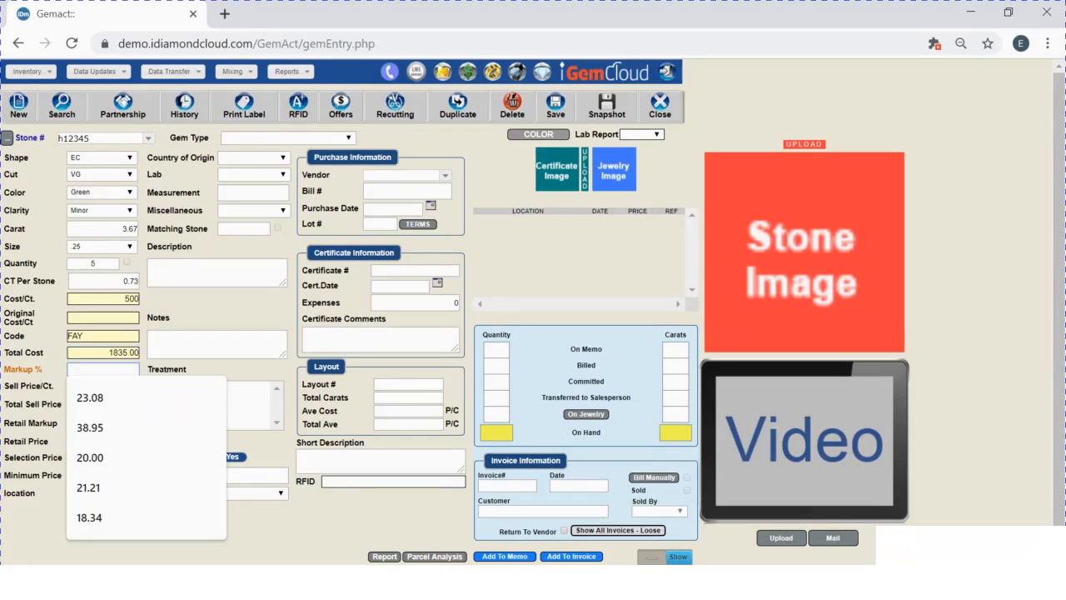
pyautogui.write('50')
pyautogui.click(104, 386)
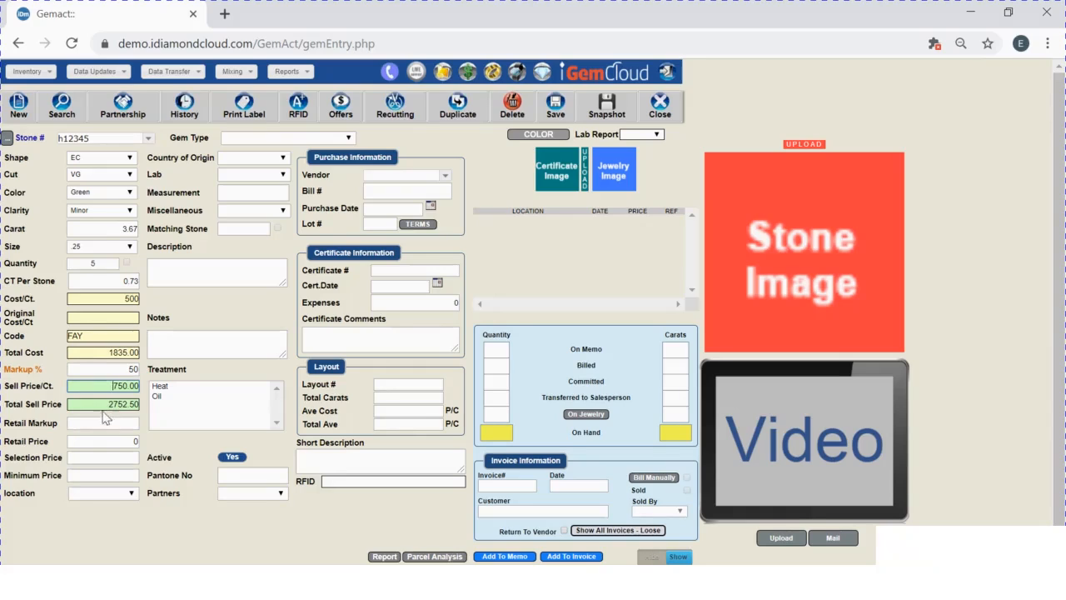
pyautogui.press('Tab')
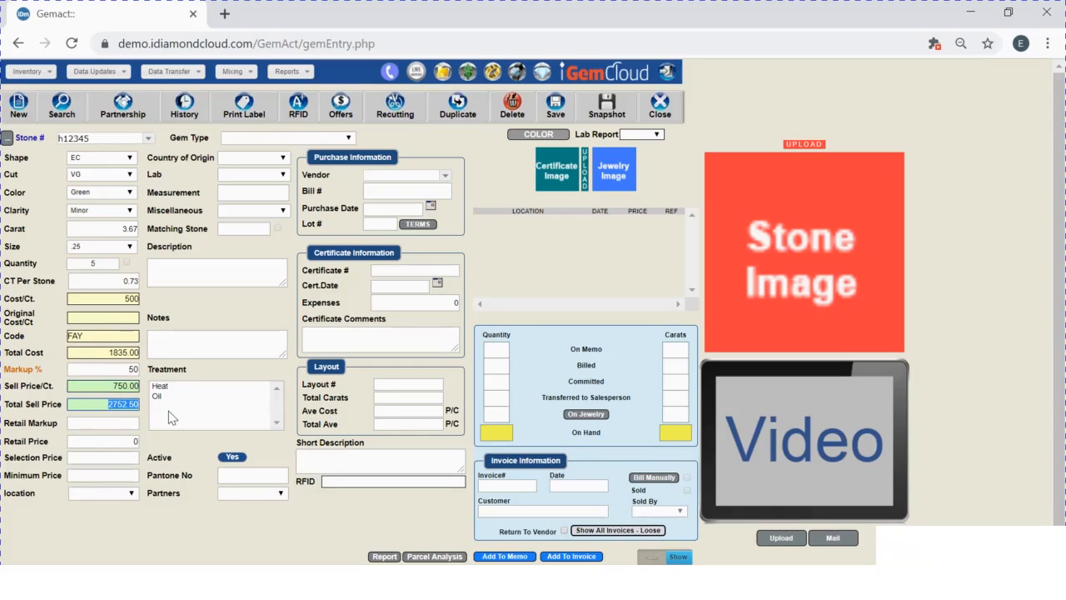
pyautogui.click(228, 556)
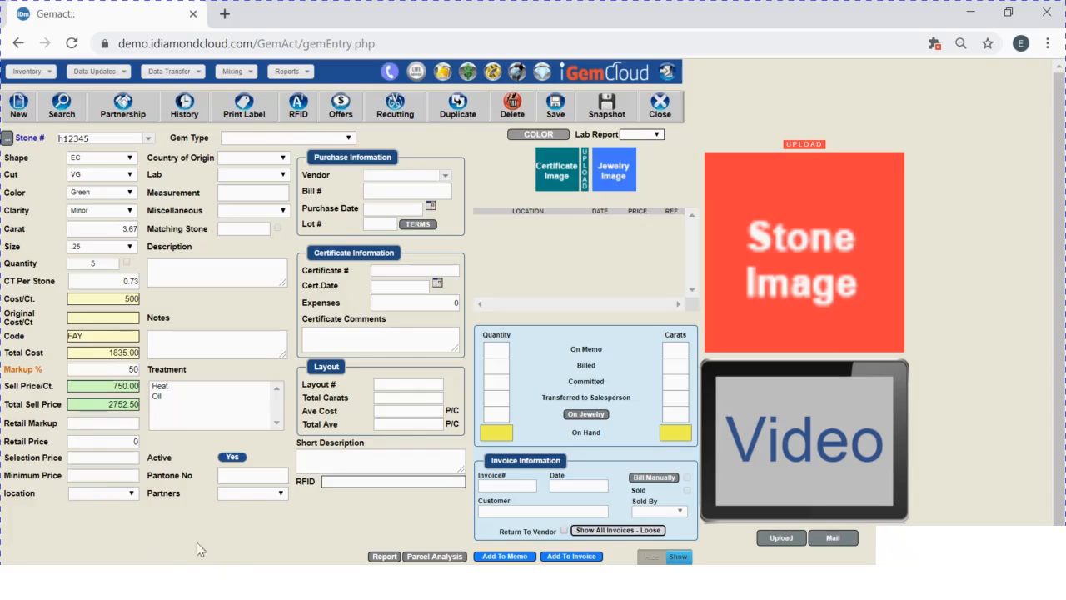
# - Set the retail markup to 100, the selection price to 600 and the minimum price to 525
pyautogui.click(103, 423)
pyautogui.write('100')
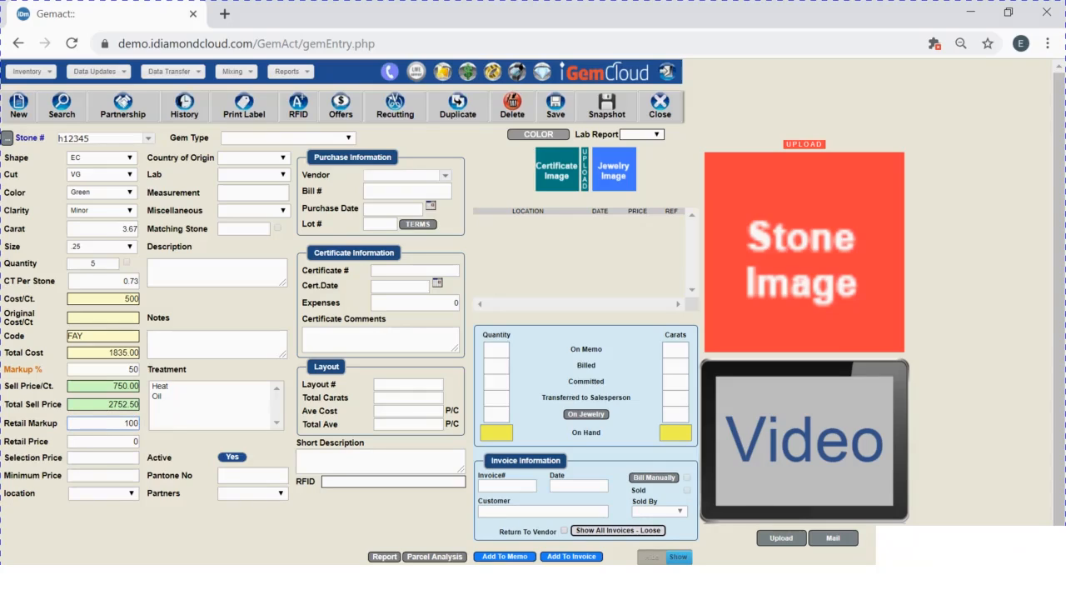
pyautogui.press('Tab')
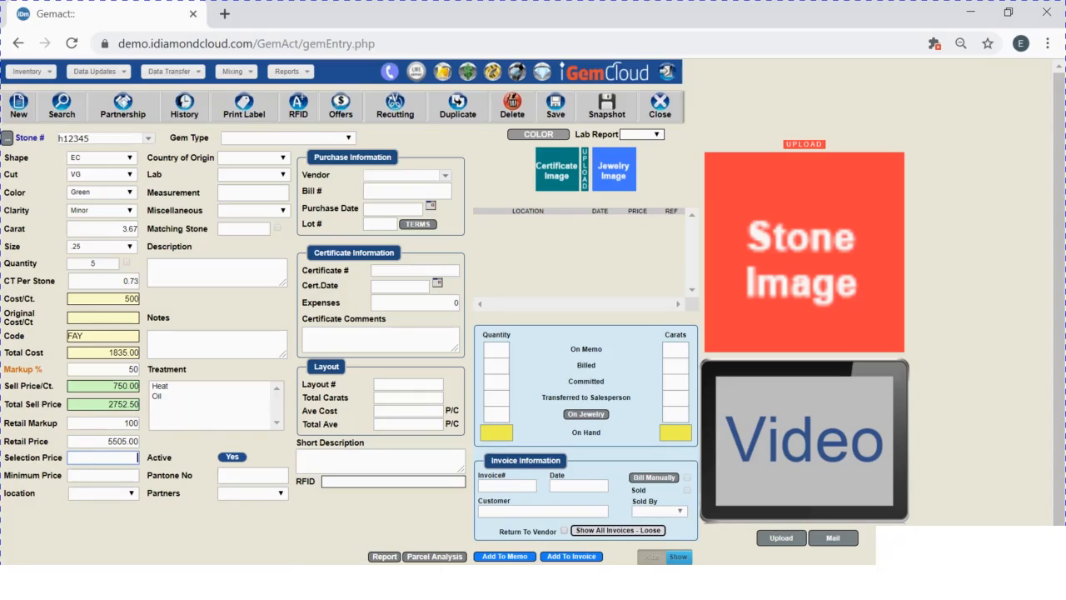
pyautogui.write('600')
pyautogui.press('Tab')
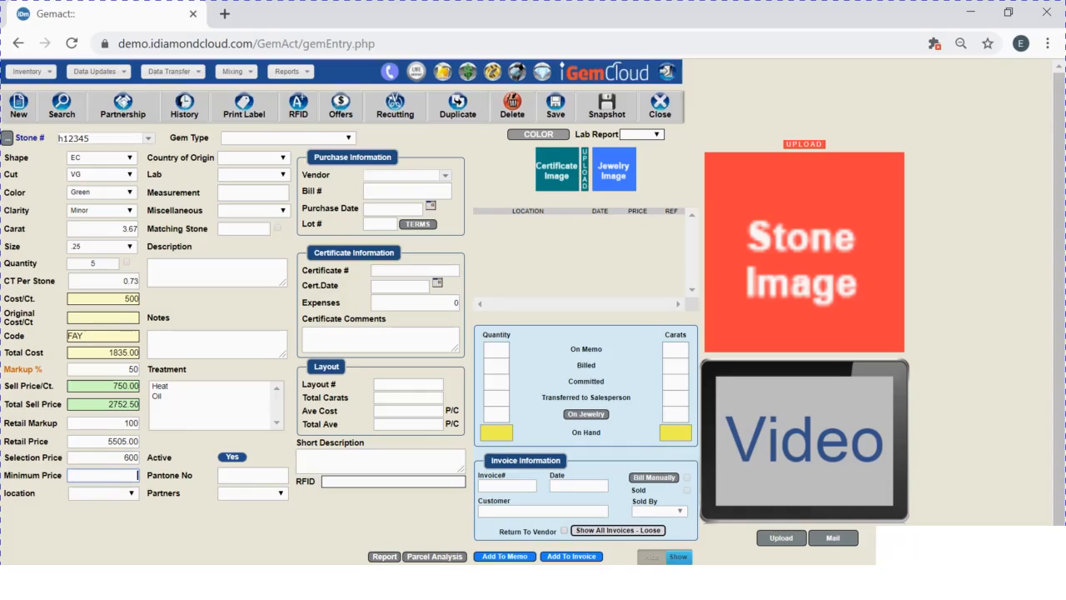
pyautogui.write('25')
# - Open the custom fields setup that defines the names of the location and Partners fields
pyautogui.moveTo(38, 494); pyautogui.dragTo(14, 493)
pyautogui.click(127, 79)
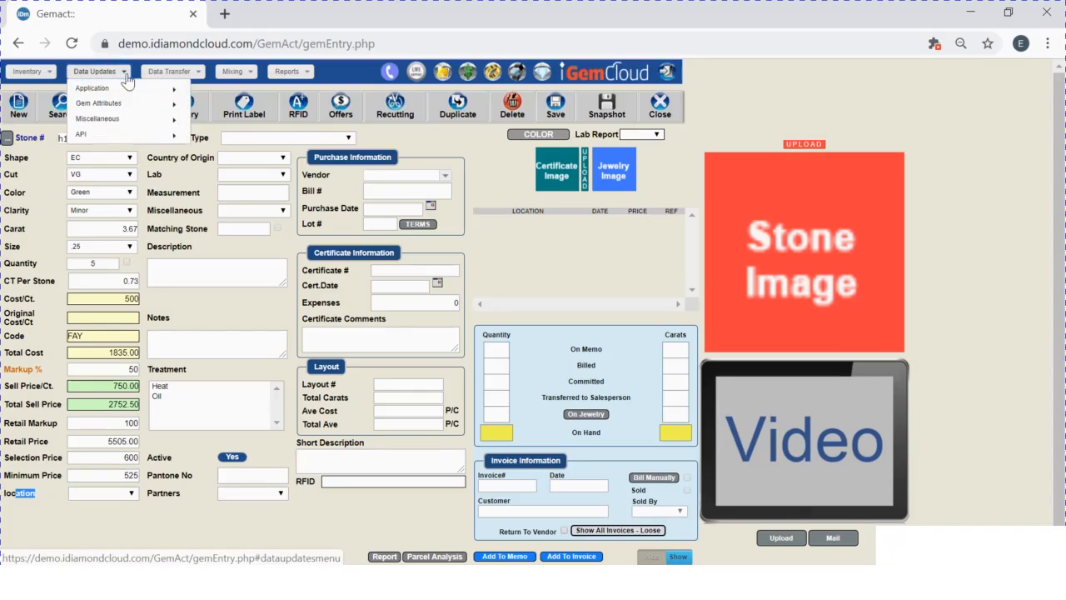
pyautogui.moveTo(133, 104)
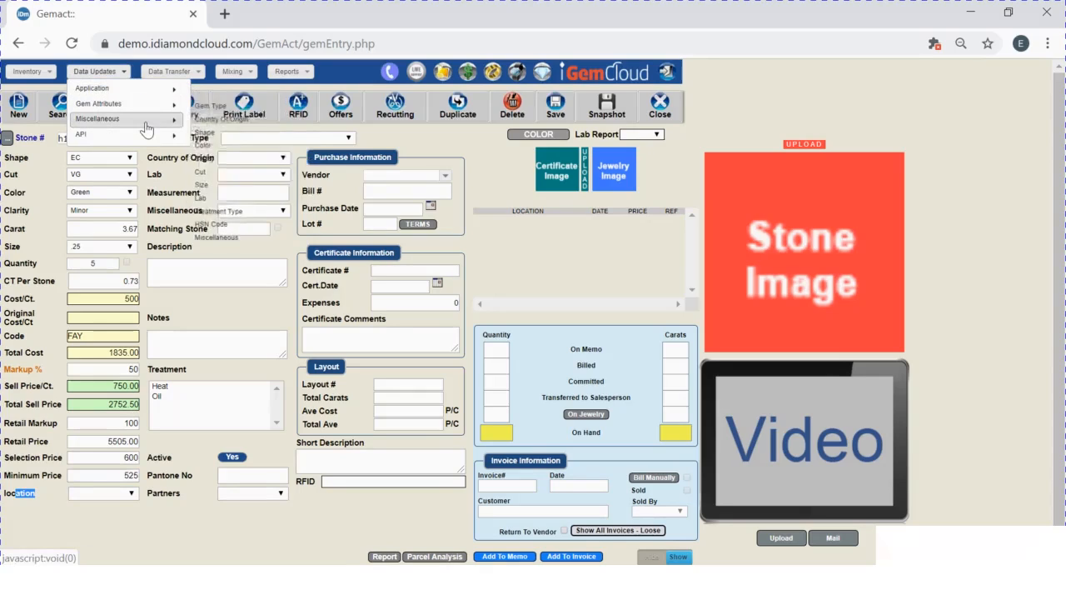
pyautogui.moveTo(147, 129)
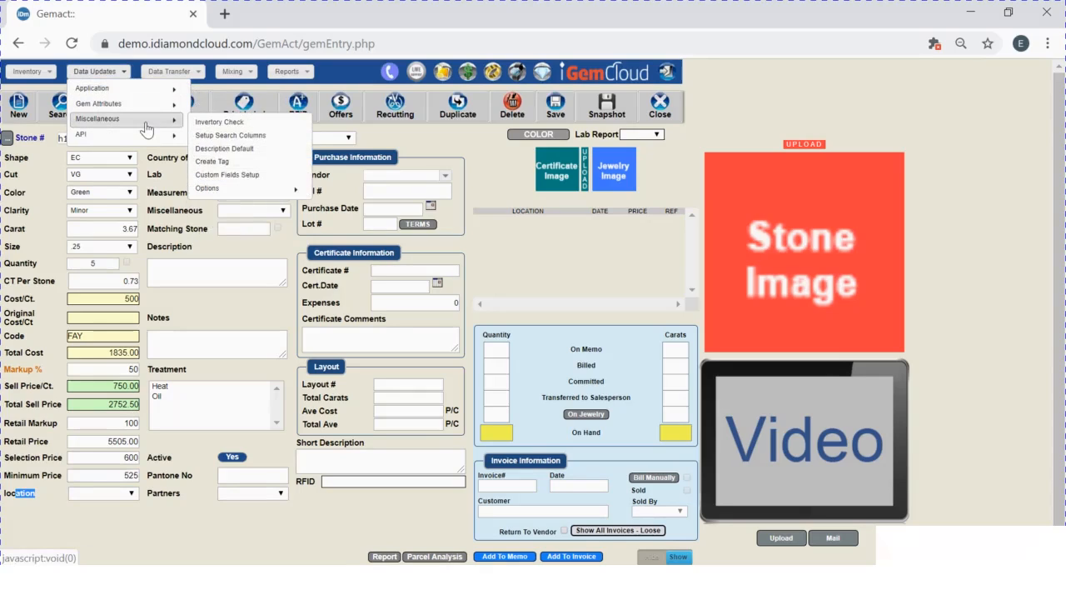
pyautogui.click(248, 176)
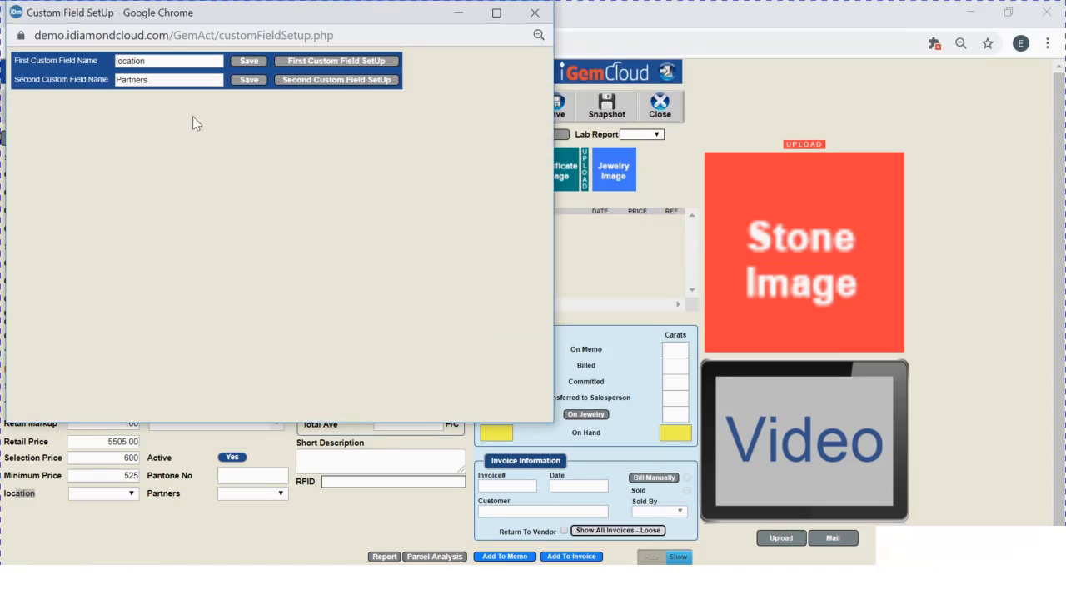
# - Review the list of values set up for the first custom field, location, and close the custom field setup
pyautogui.moveTo(170, 67); pyautogui.dragTo(62, 73)
pyautogui.click(331, 66)
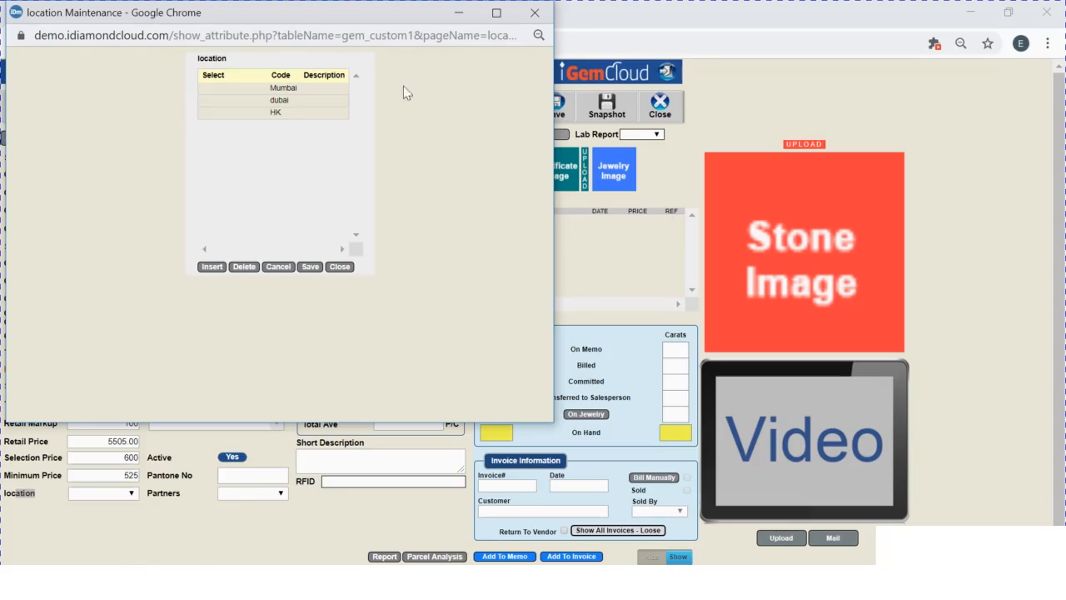
pyautogui.click(535, 17)
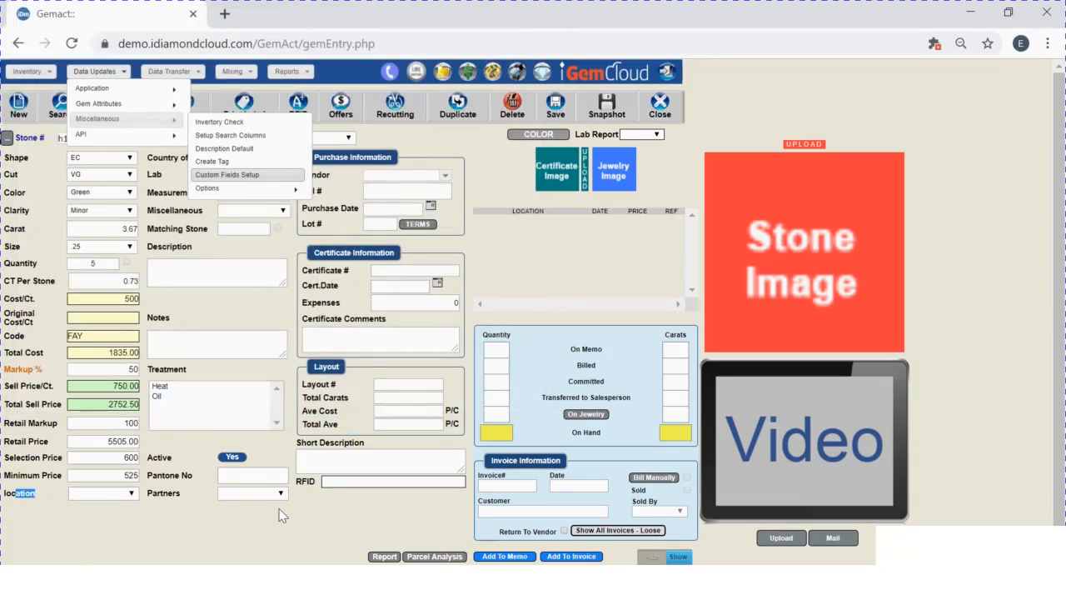
pyautogui.click(493, 190)
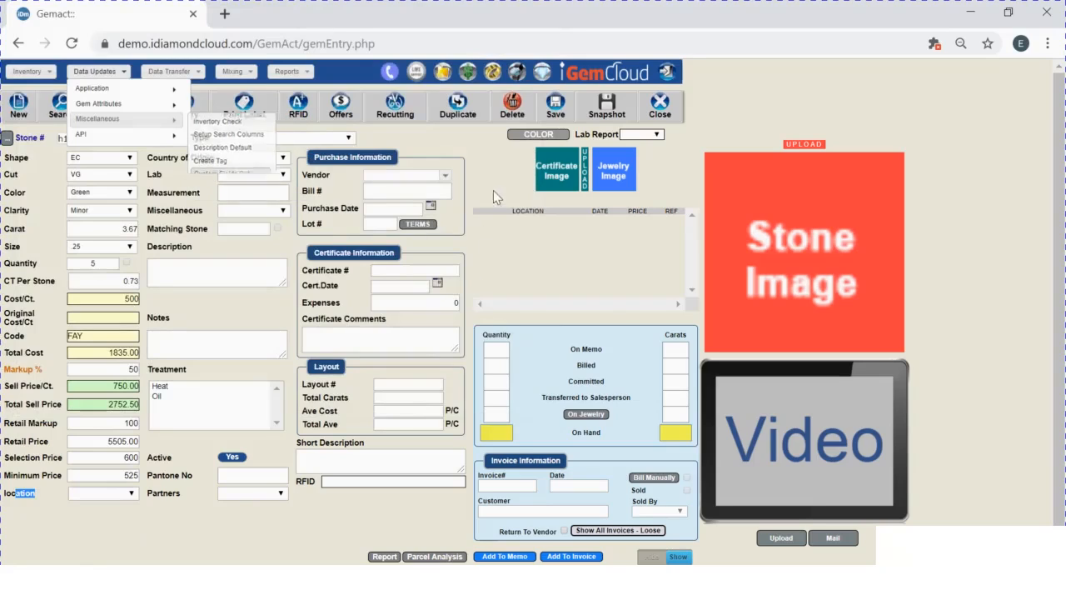
# - Set the stone's gem type to EM, the country of origin to Columbia and the lab to GUBELIN
pyautogui.click(350, 138)
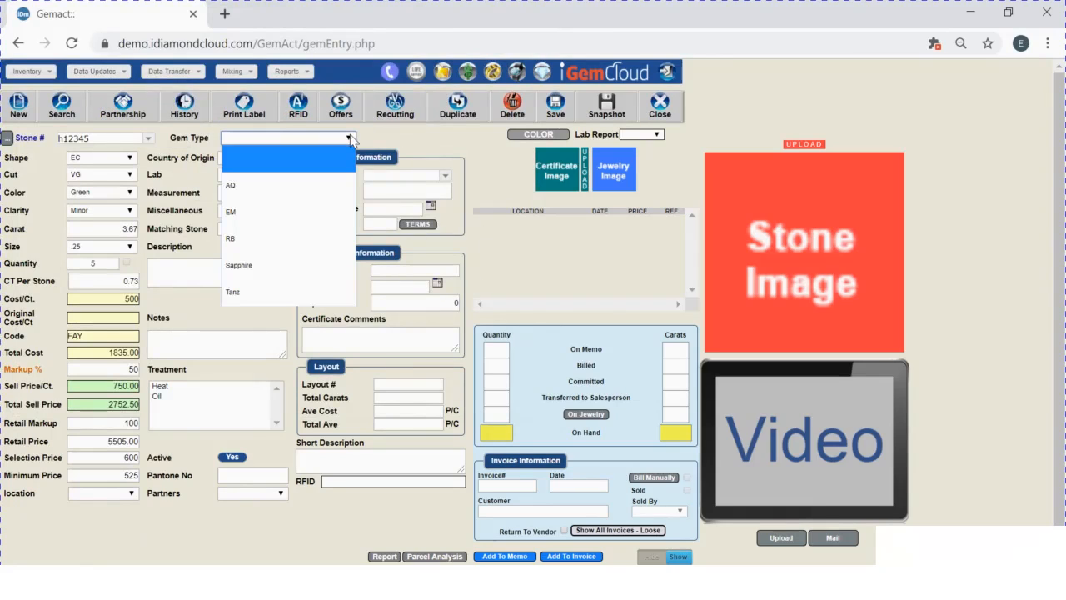
pyautogui.click(318, 213)
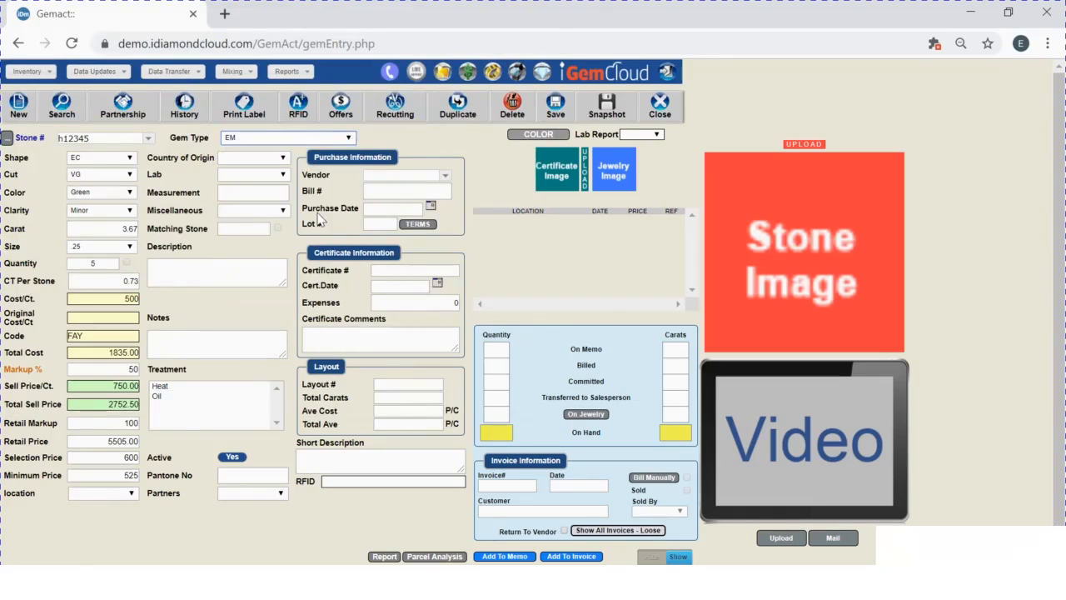
pyautogui.click(284, 157)
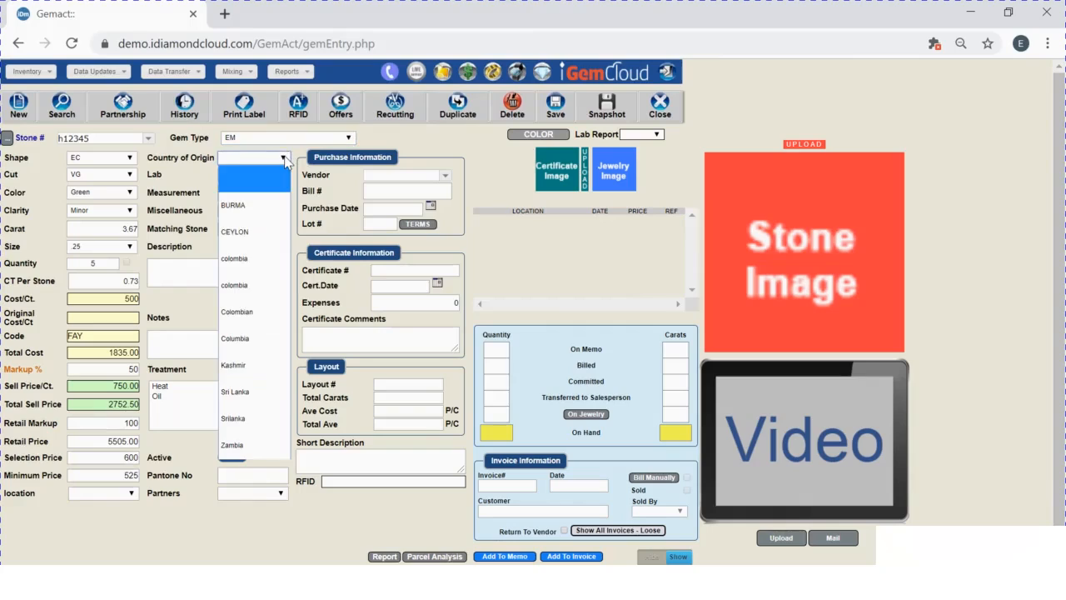
pyautogui.click(242, 340)
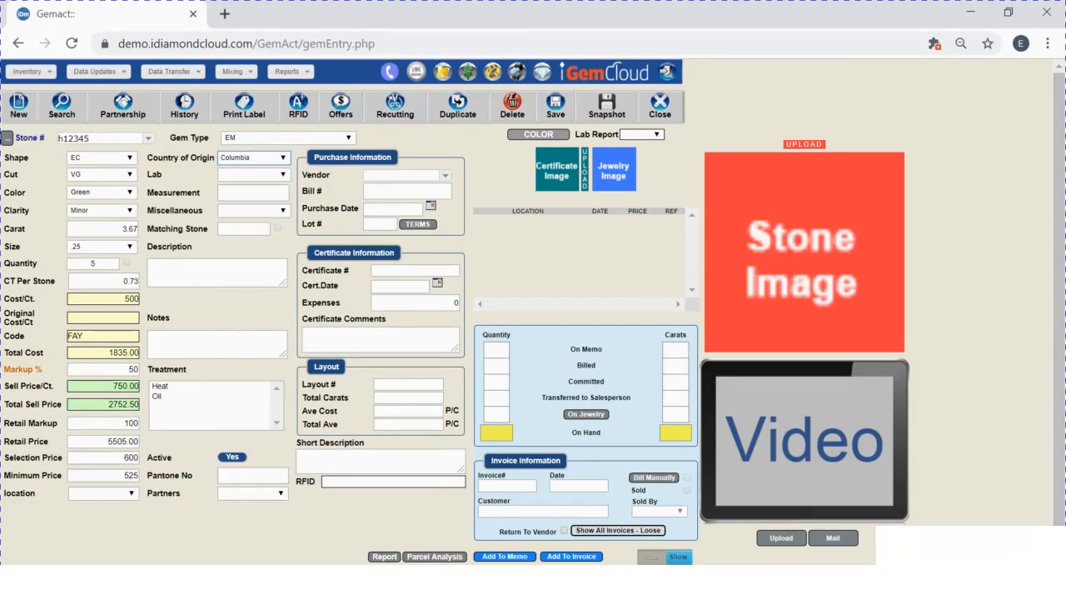
pyautogui.click(284, 175)
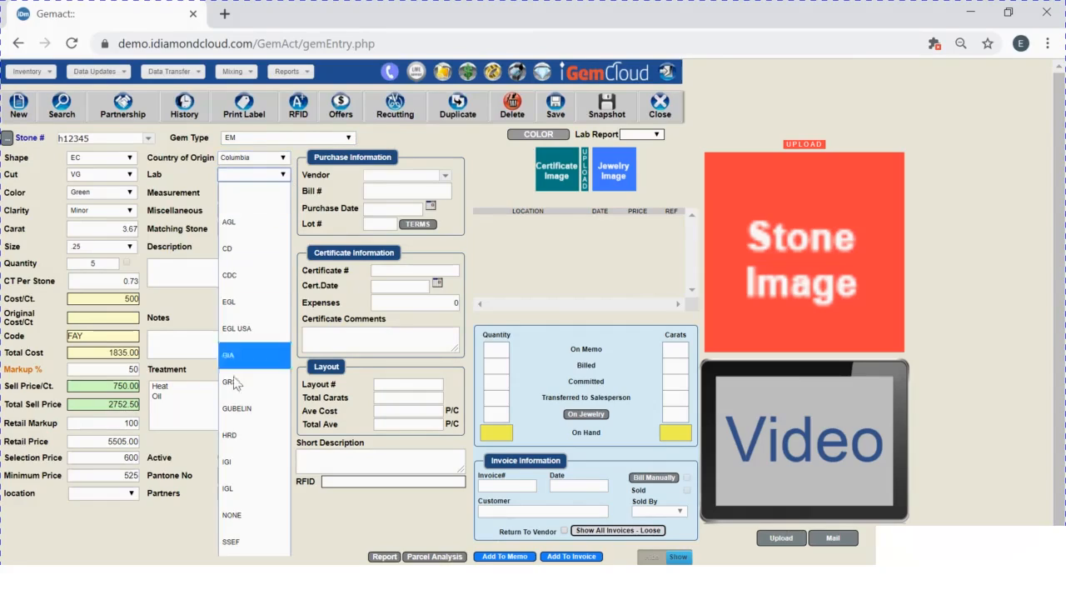
pyautogui.click(234, 409)
pyautogui.press('Tab')
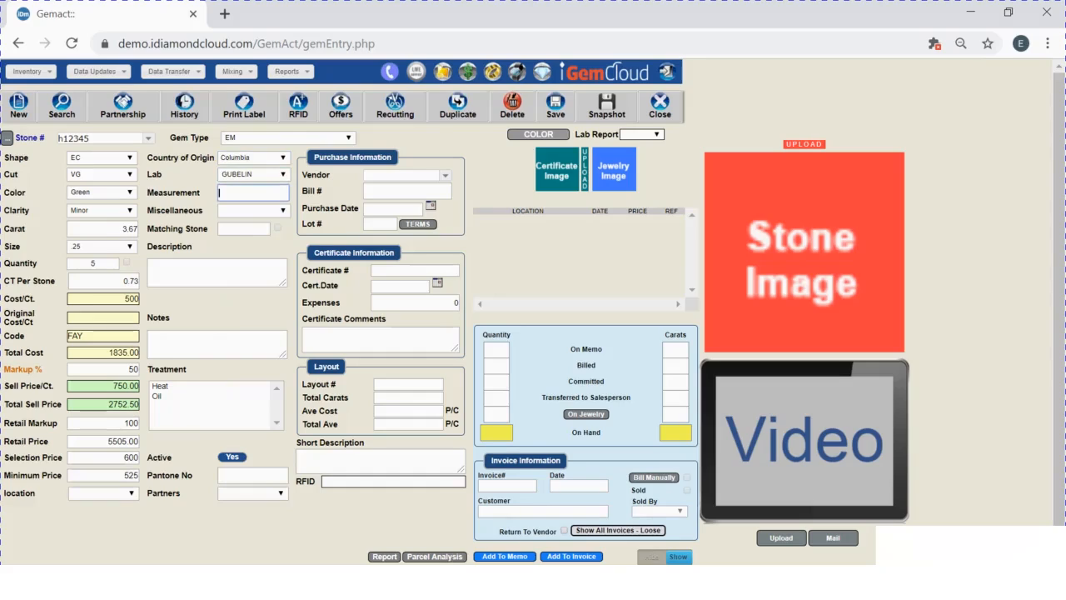
# - Review the options offered for the Miscellaneous attribute and the Matching Stone field, leaving both empty
pyautogui.click(282, 211)
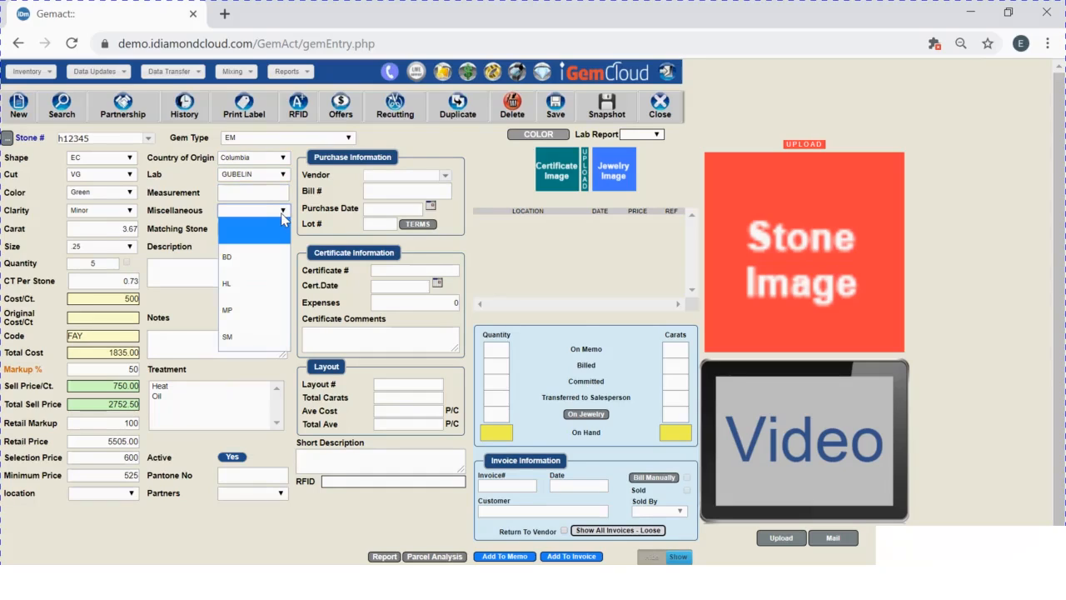
pyautogui.click(283, 218)
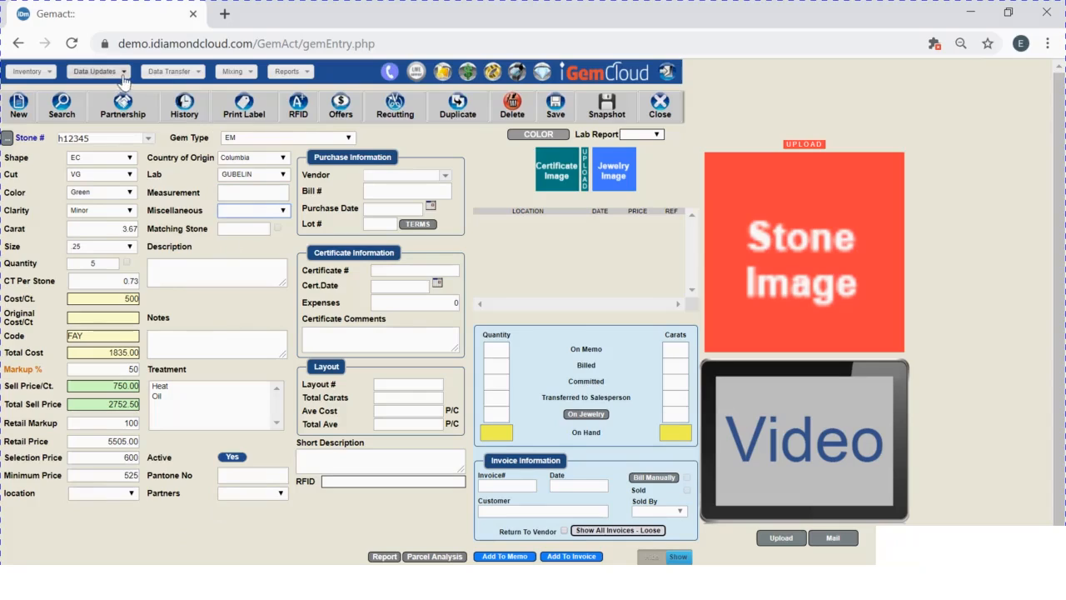
pyautogui.click(283, 212)
pyautogui.click(284, 212)
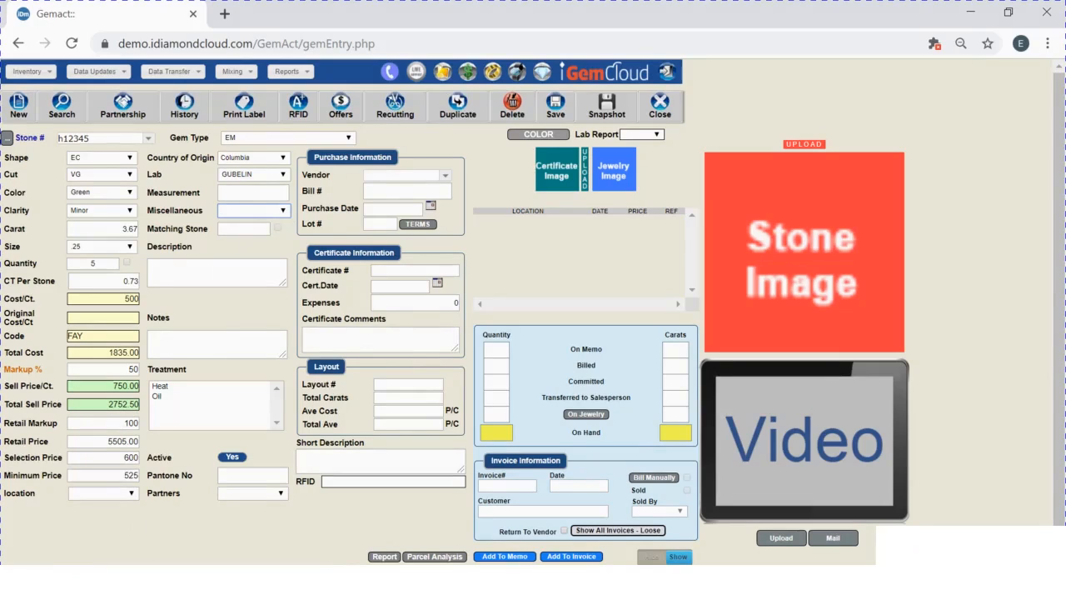
pyautogui.click(243, 229)
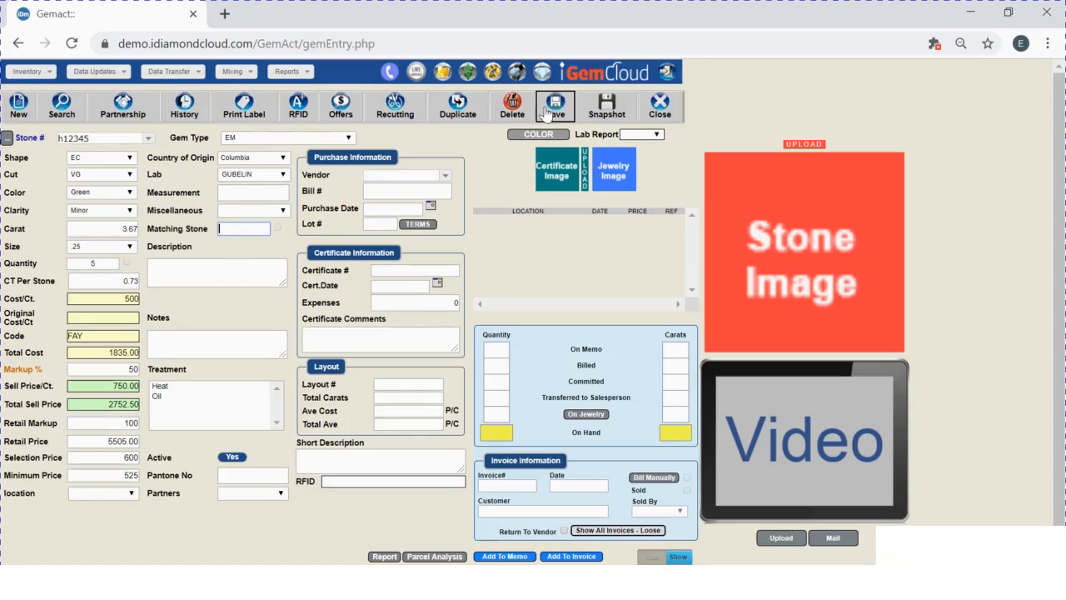
# - Enter gg as the stone's description and select Oil as the treatment, leaving the notes empty
pyautogui.click(267, 263)
pyautogui.write('gg')
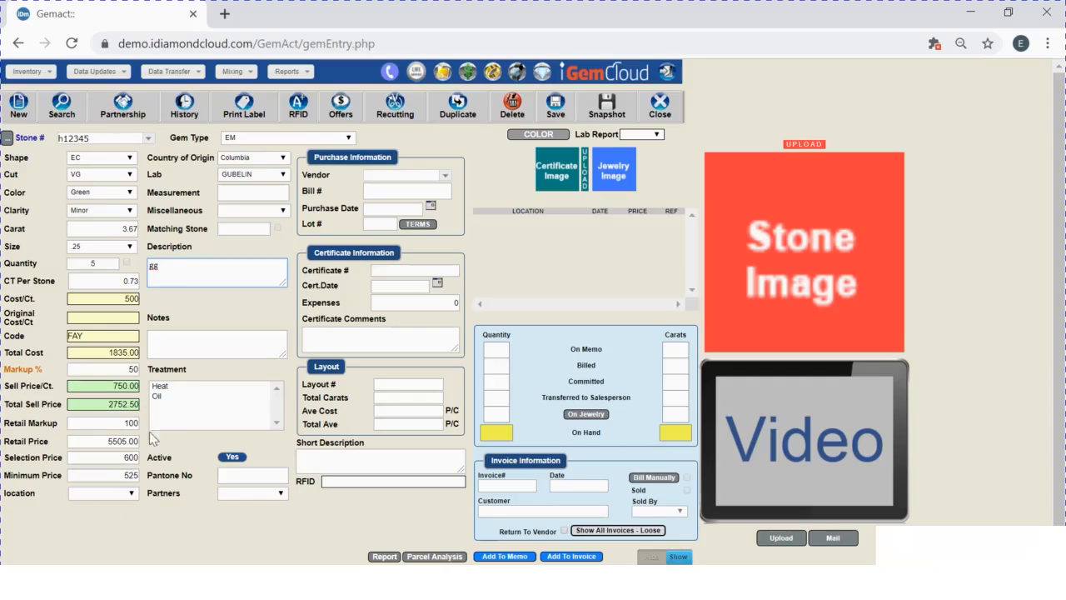
pyautogui.hotkey('ctrl', 'a')
pyautogui.press('Tab')
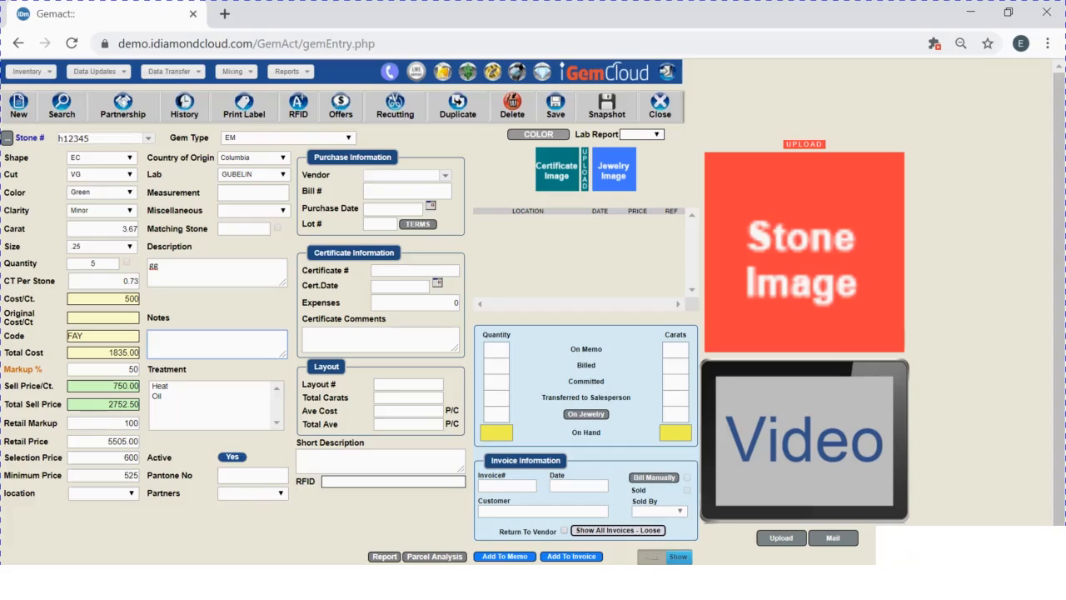
pyautogui.click(200, 400)
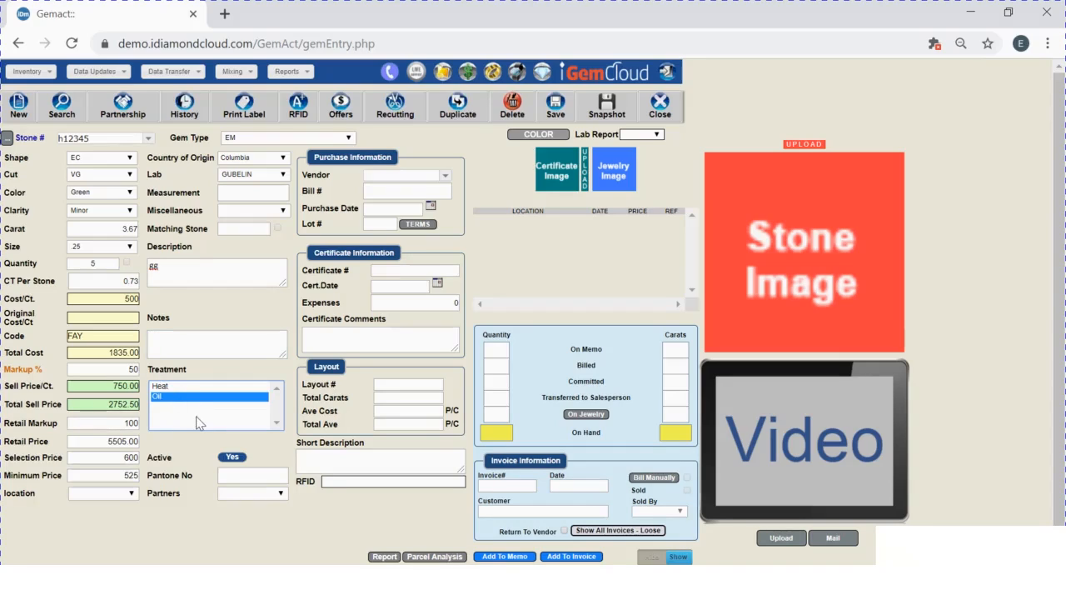
pyautogui.click(202, 545)
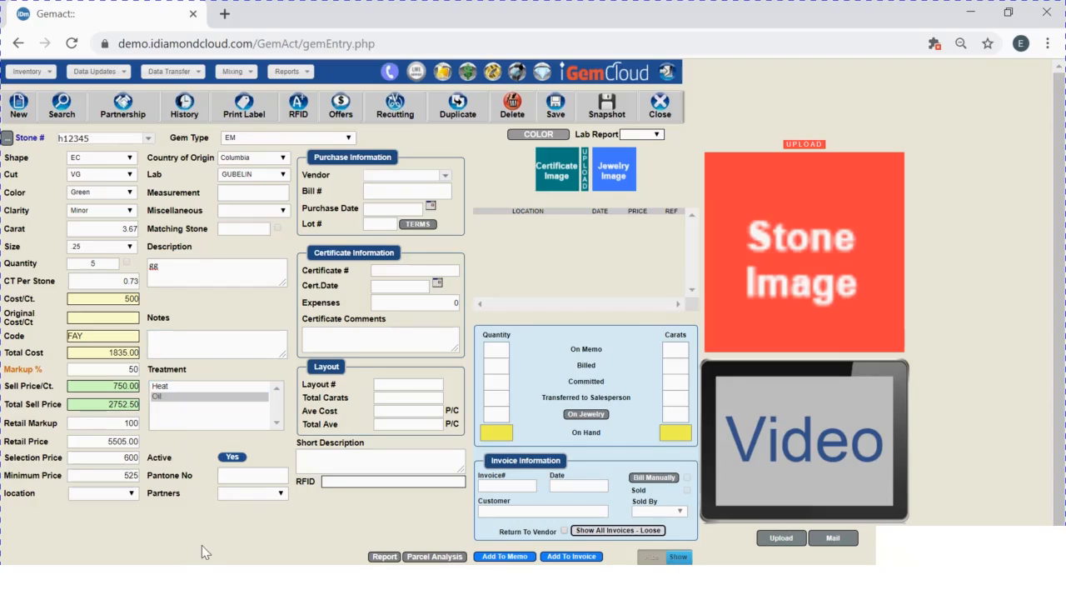
# - Keep the stone marked as active and assign it Pantone color PMS 349 from the color chart
pyautogui.click(236, 459)
pyautogui.click(233, 457)
pyautogui.click(253, 475)
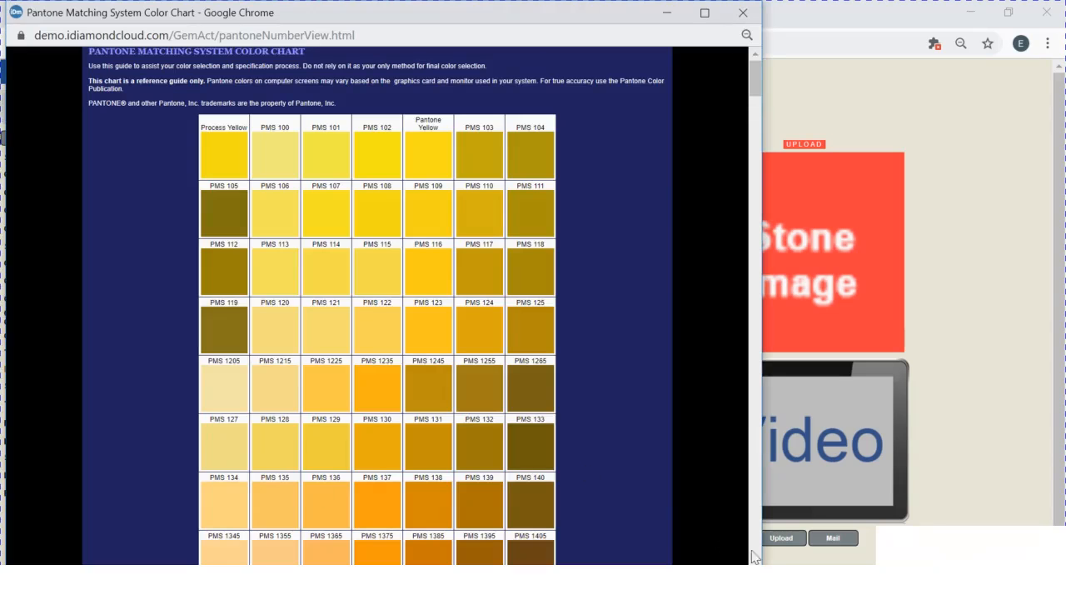
pyautogui.scroll(-20, 752, 556)
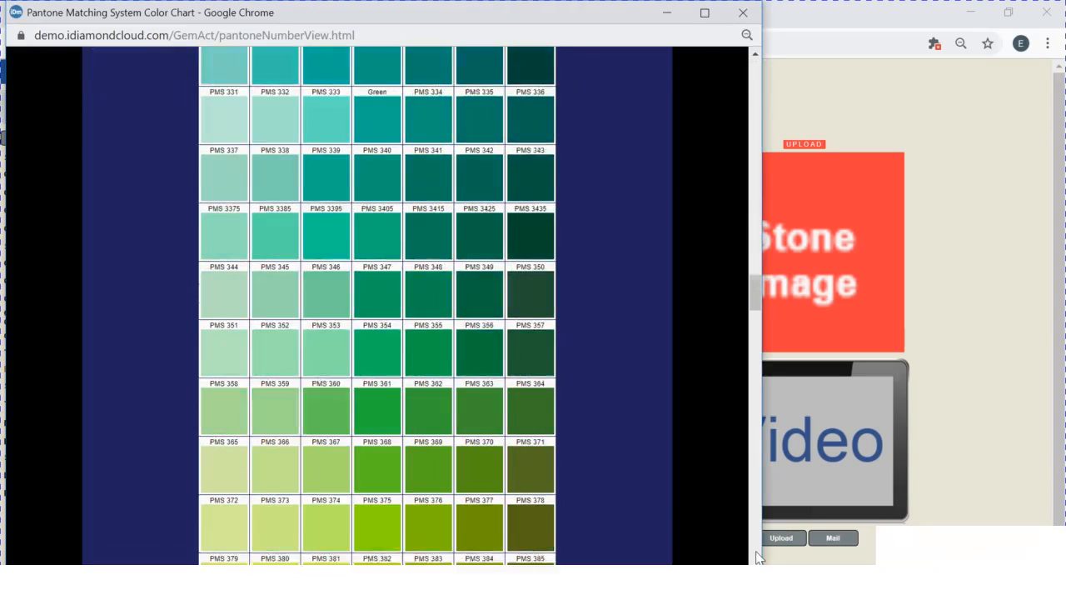
pyautogui.scroll(-2, 758, 557)
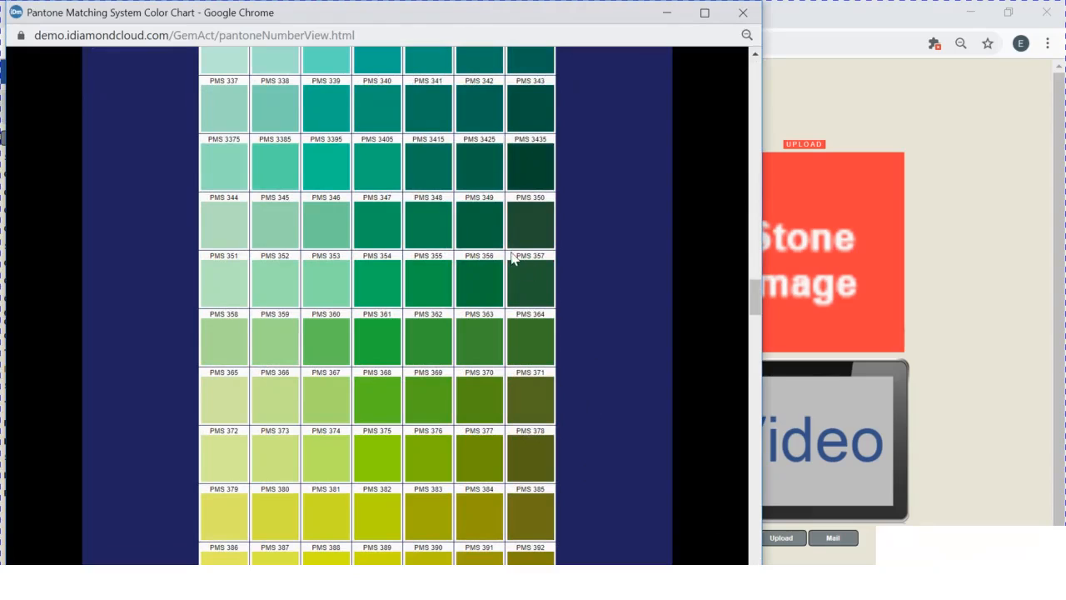
pyautogui.click(483, 238)
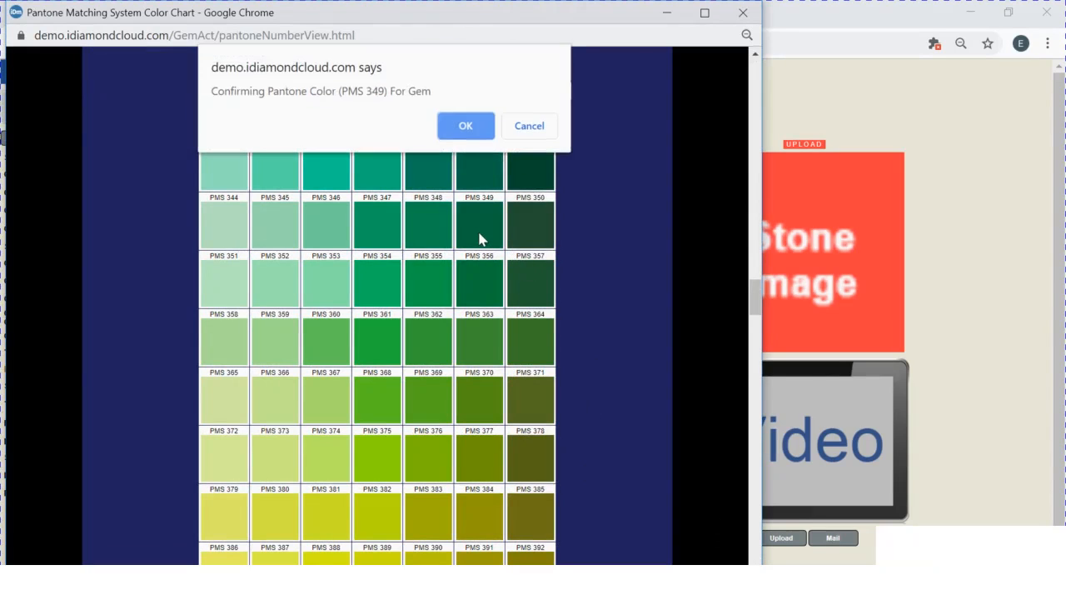
pyautogui.click(464, 133)
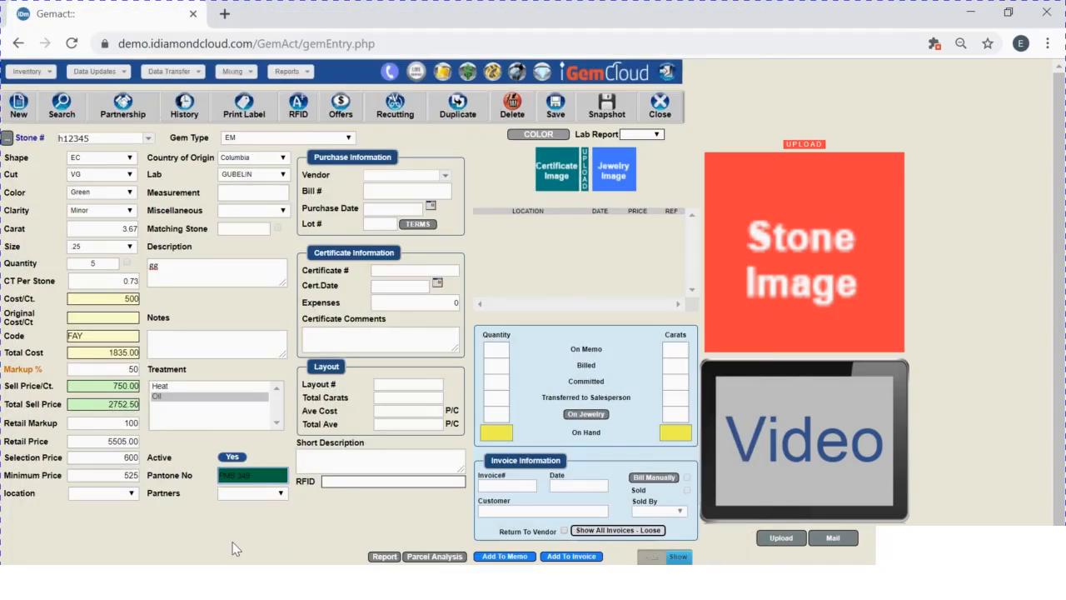
# - Review the options offered in the custom Partners field, leaving it empty
pyautogui.click(281, 495)
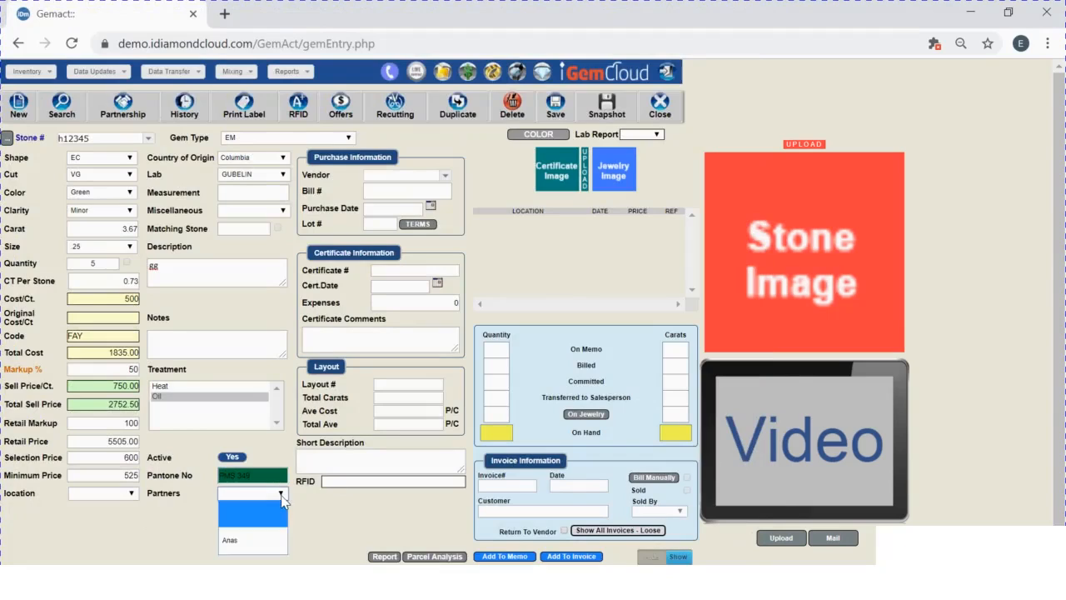
pyautogui.click(282, 496)
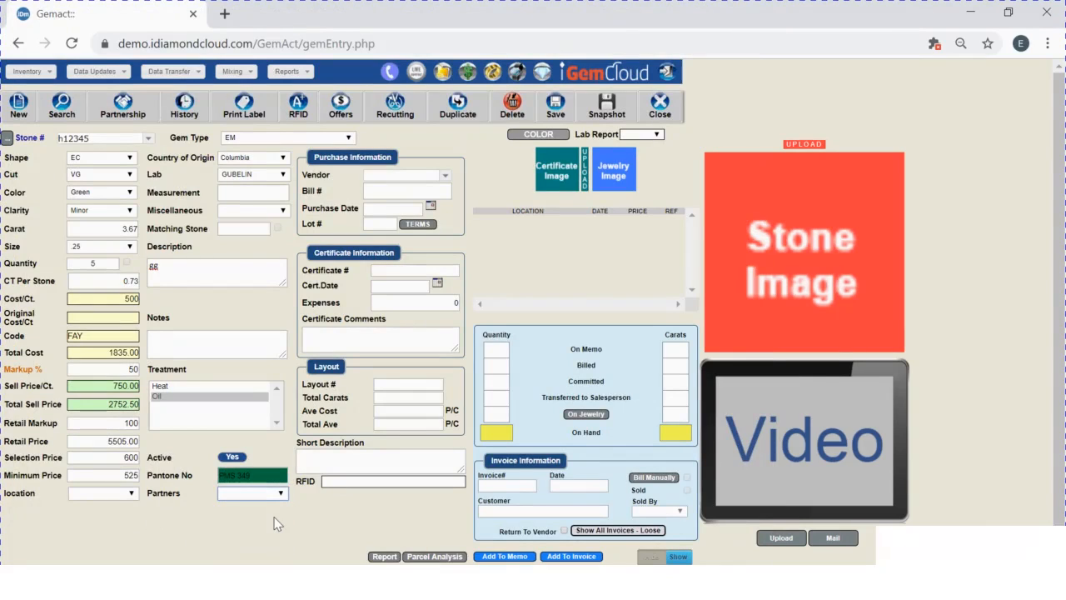
pyautogui.click(398, 192)
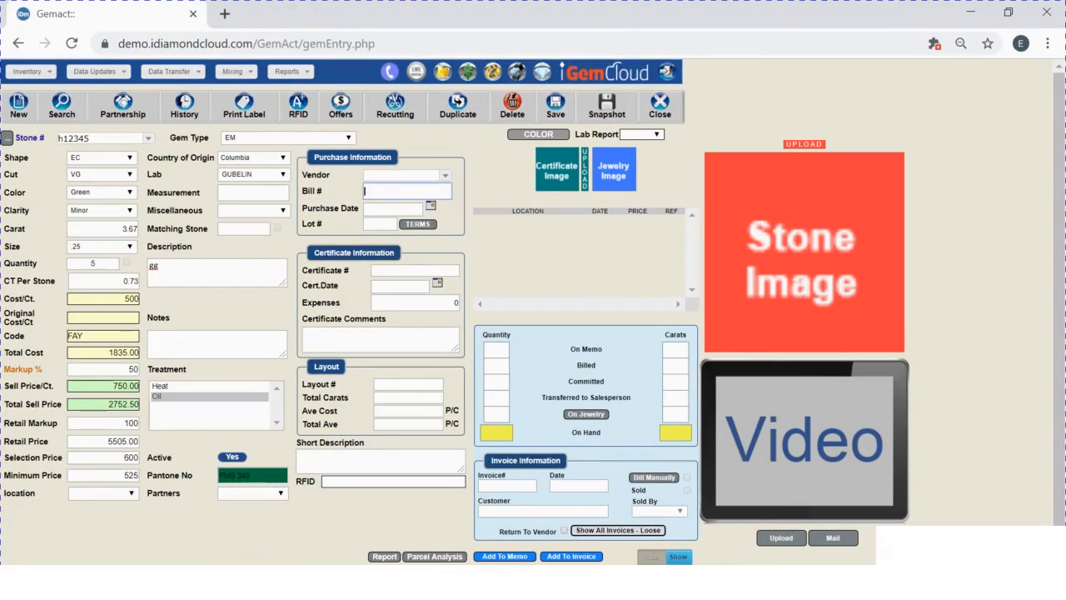
# - Set the purchase vendor to TAJ JEWELERS and the bill number to 76767
pyautogui.click(445, 177)
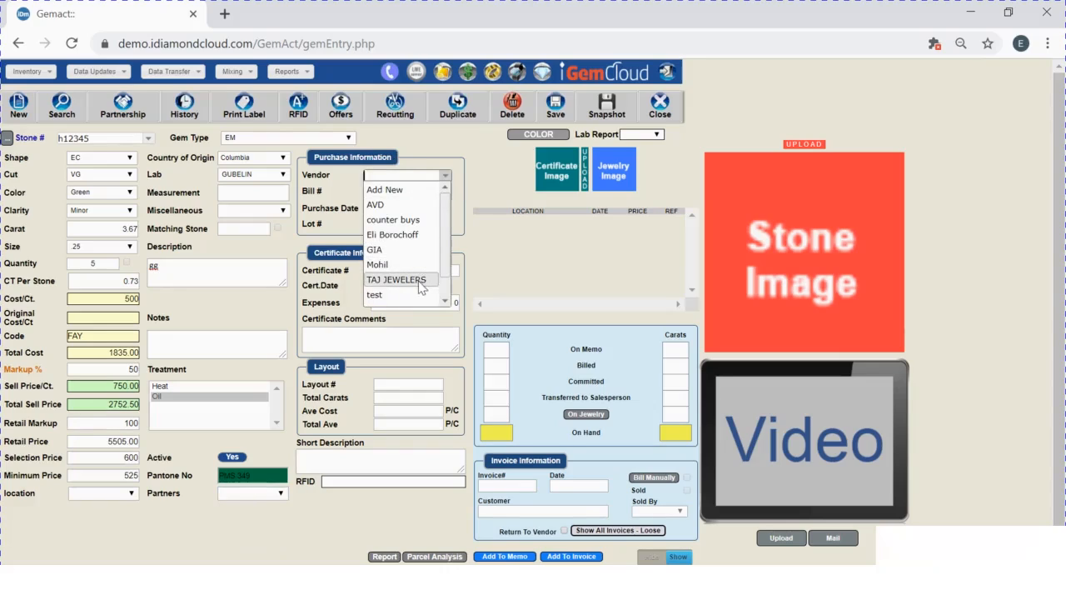
pyautogui.click(423, 279)
pyautogui.click(407, 191)
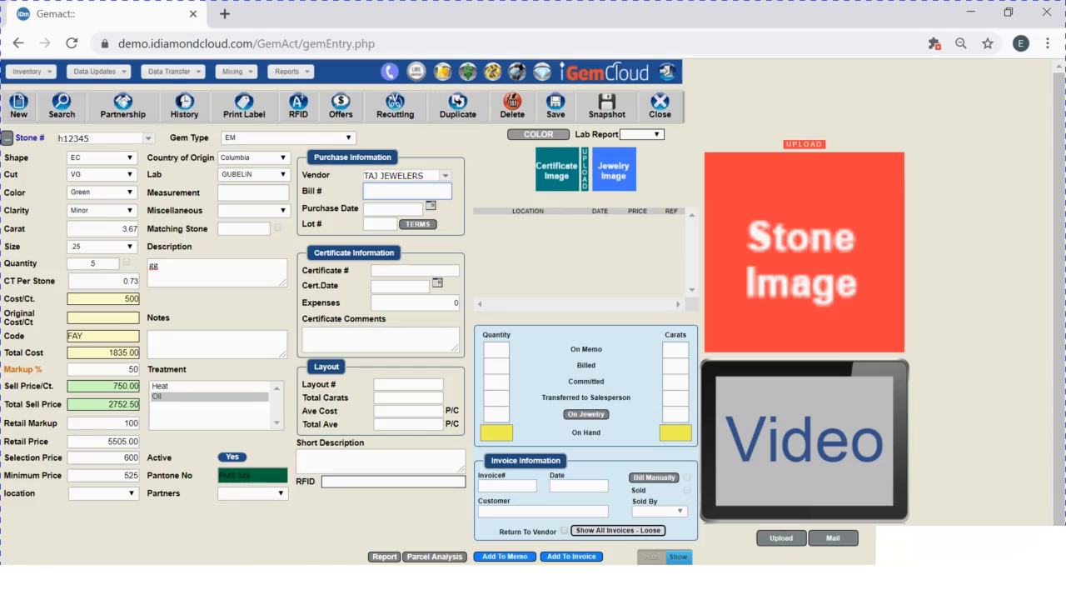
pyautogui.write('76767')
# - Set the purchase date to 08/12/2019 and the lot number to 123
pyautogui.click(429, 206)
pyautogui.click(429, 206)
pyautogui.click(430, 208)
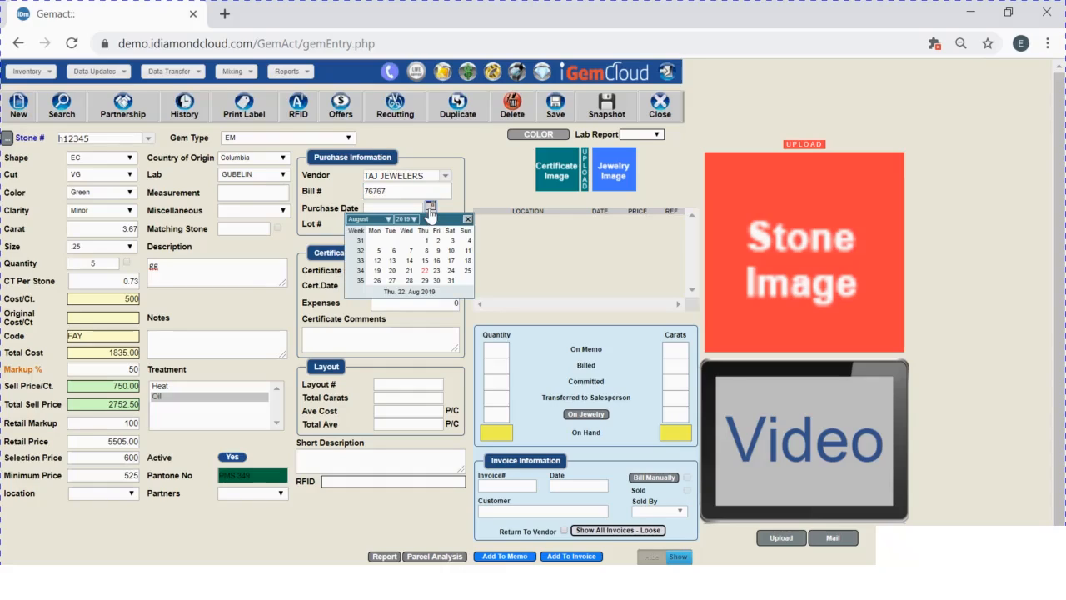
pyautogui.click(380, 260)
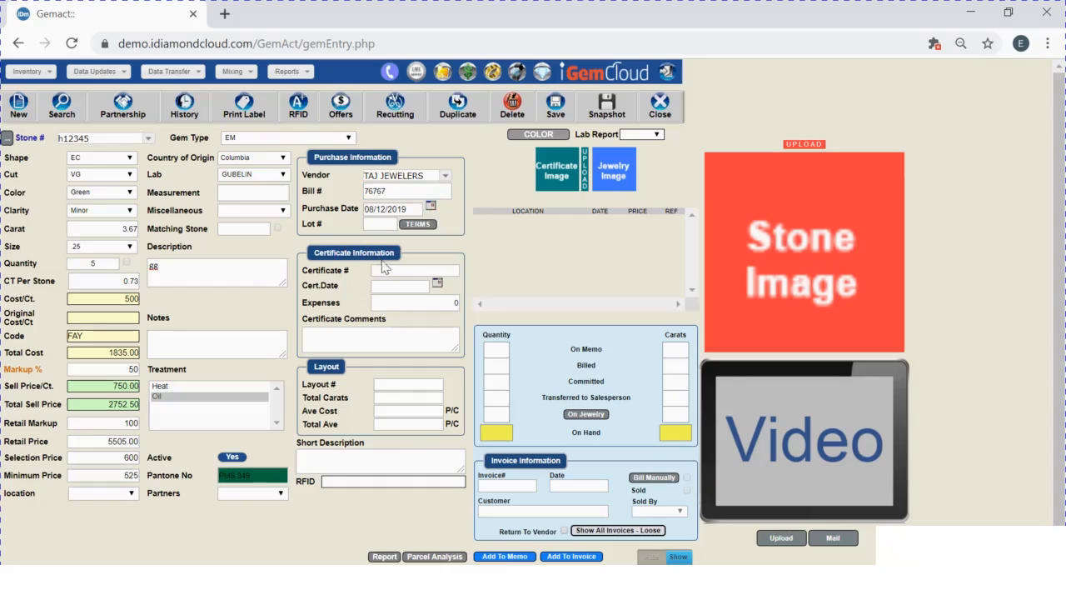
pyautogui.click(380, 224)
pyautogui.write('123')
# - Check the certificate number field and the certificate date calendar, leaving both empty
pyautogui.click(415, 271)
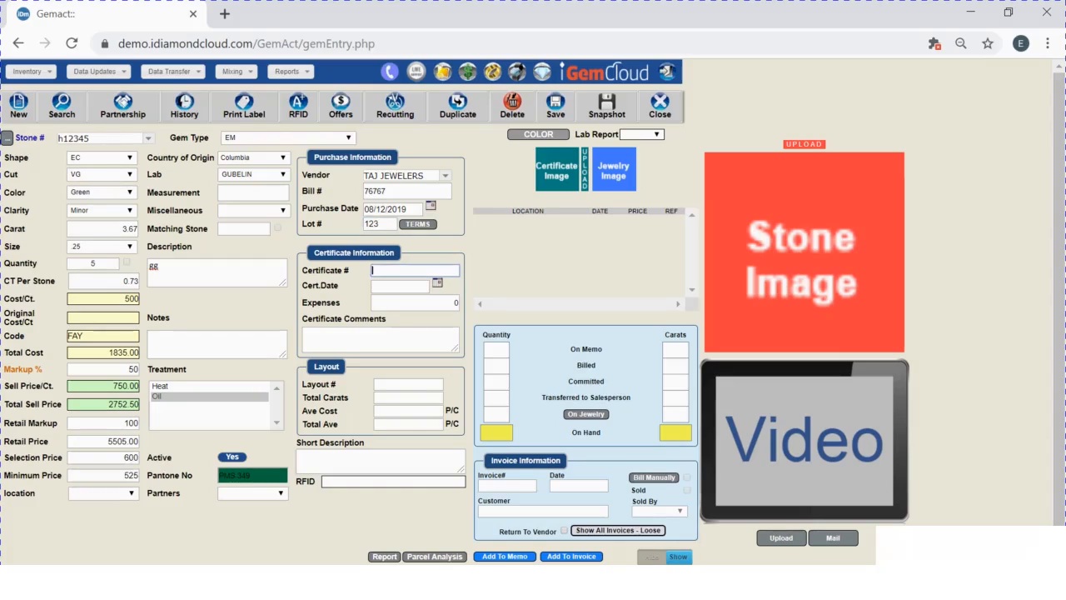
pyautogui.click(437, 284)
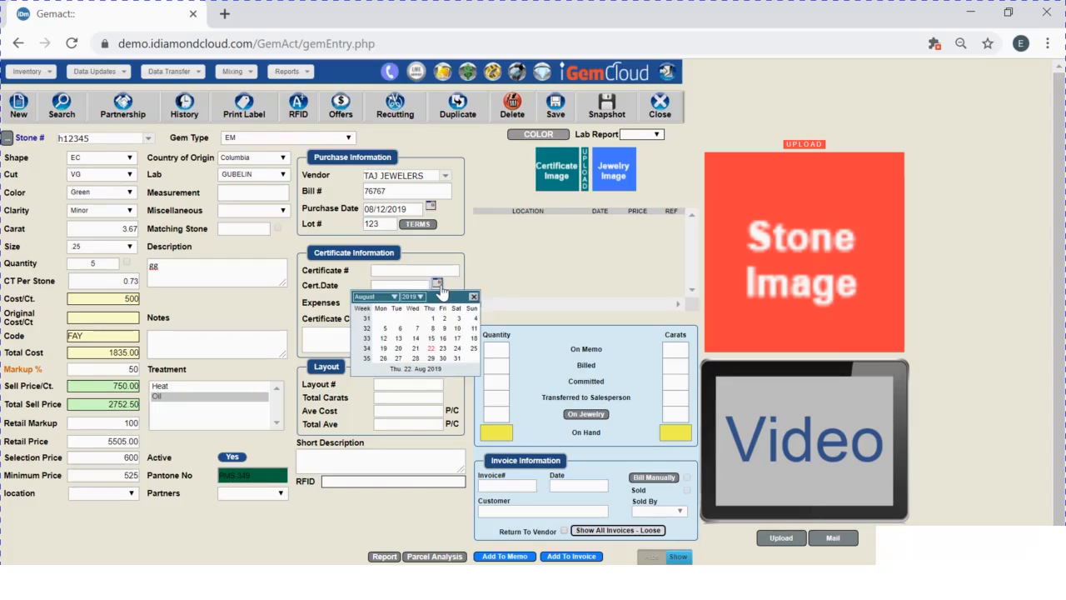
pyautogui.click(438, 285)
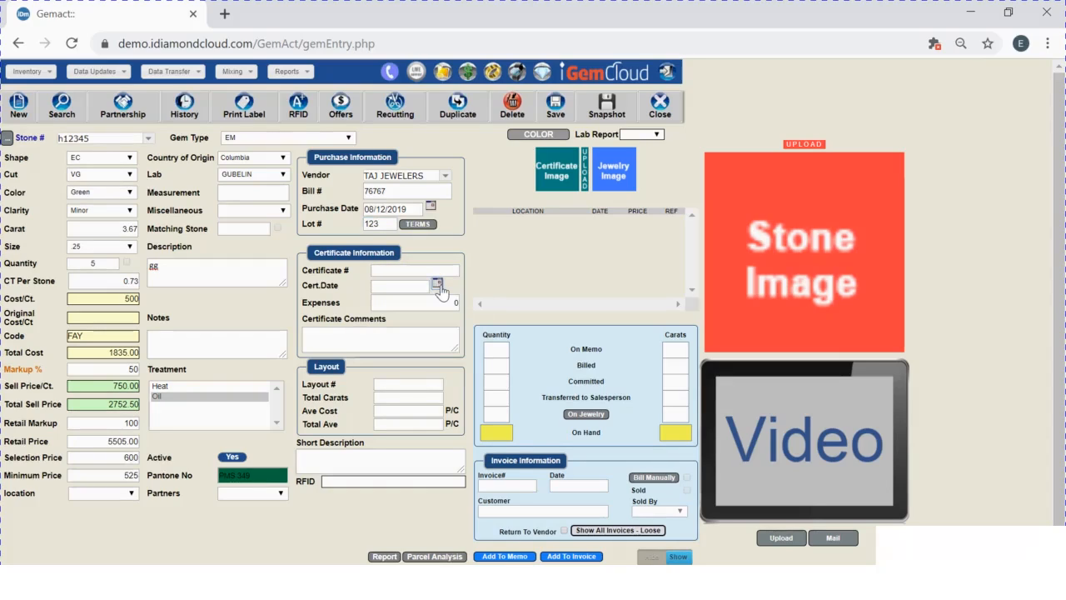
# - Open the stone's expenses table and review the expense types available for a new row
pyautogui.click(423, 303)
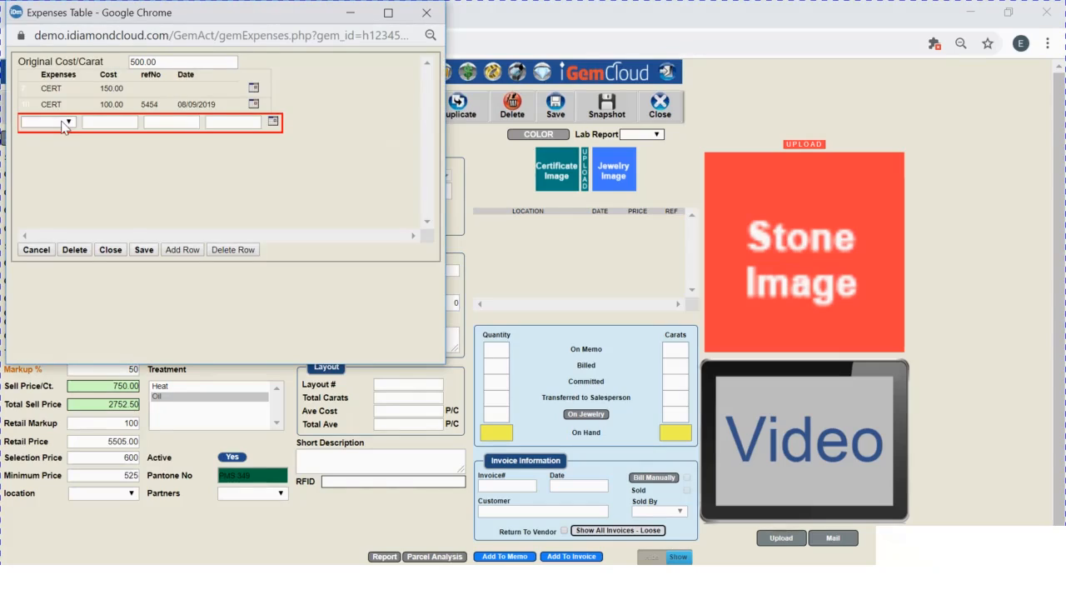
pyautogui.click(70, 122)
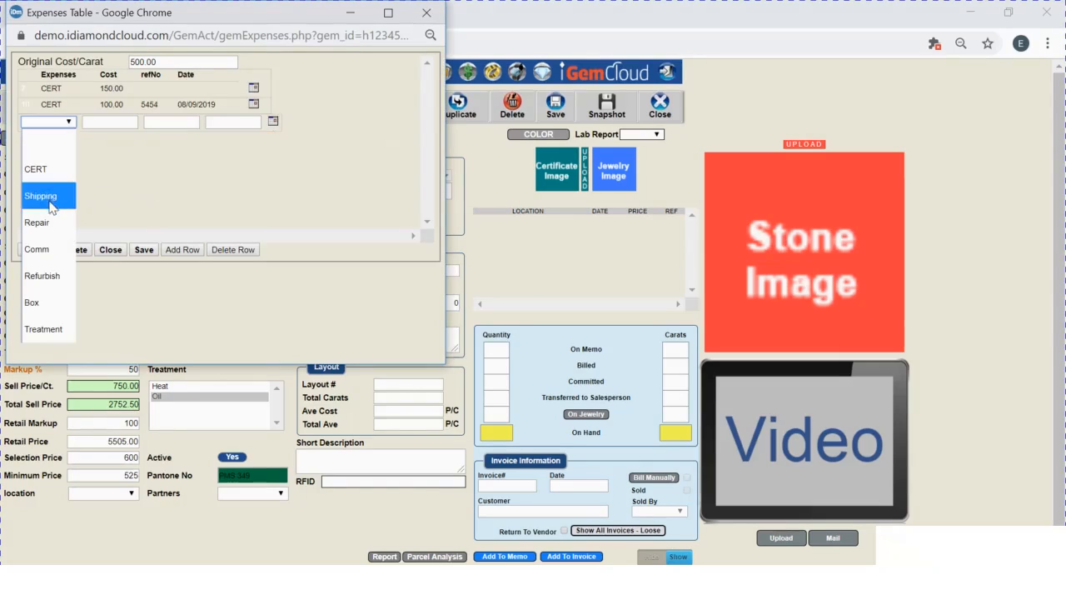
pyautogui.click(144, 192)
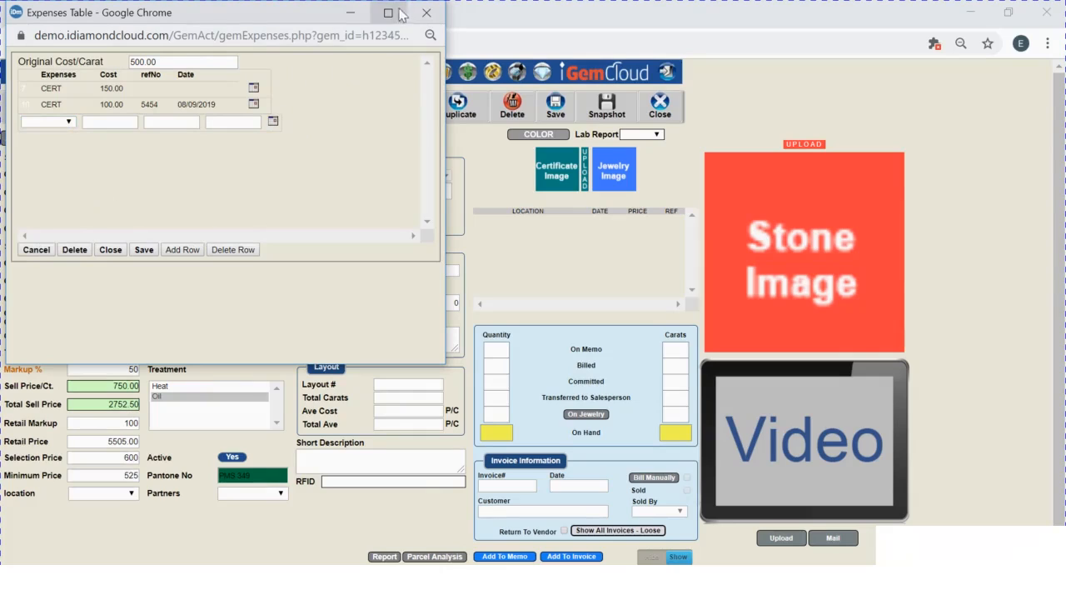
# - Check the stone's total cost against the original cost per carat in its expenses table, leaving both unchanged
pyautogui.click(427, 12)
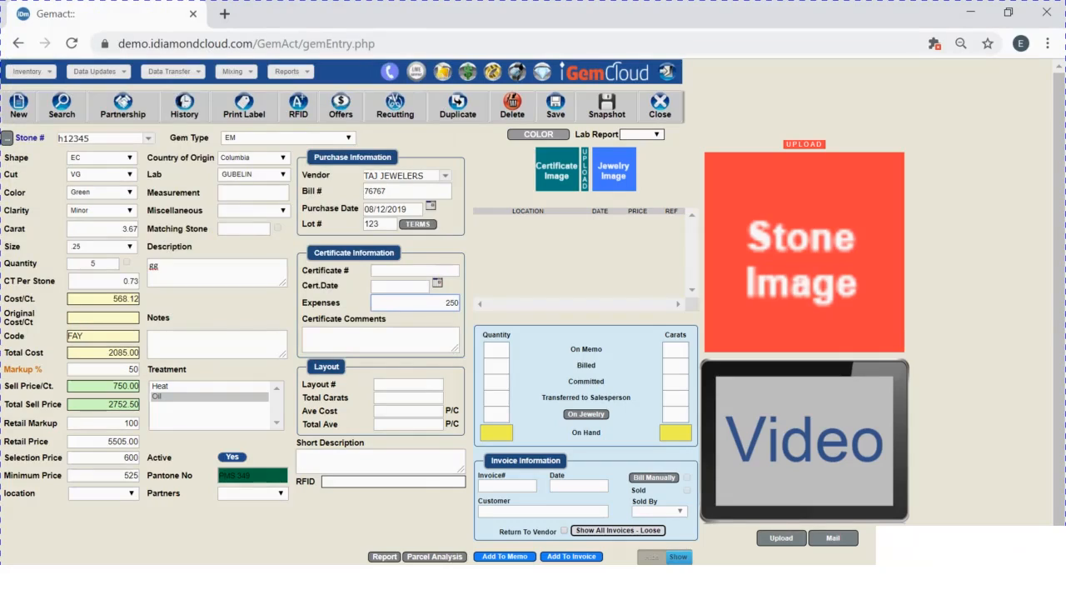
pyautogui.click(208, 482)
pyautogui.doubleClick(131, 351)
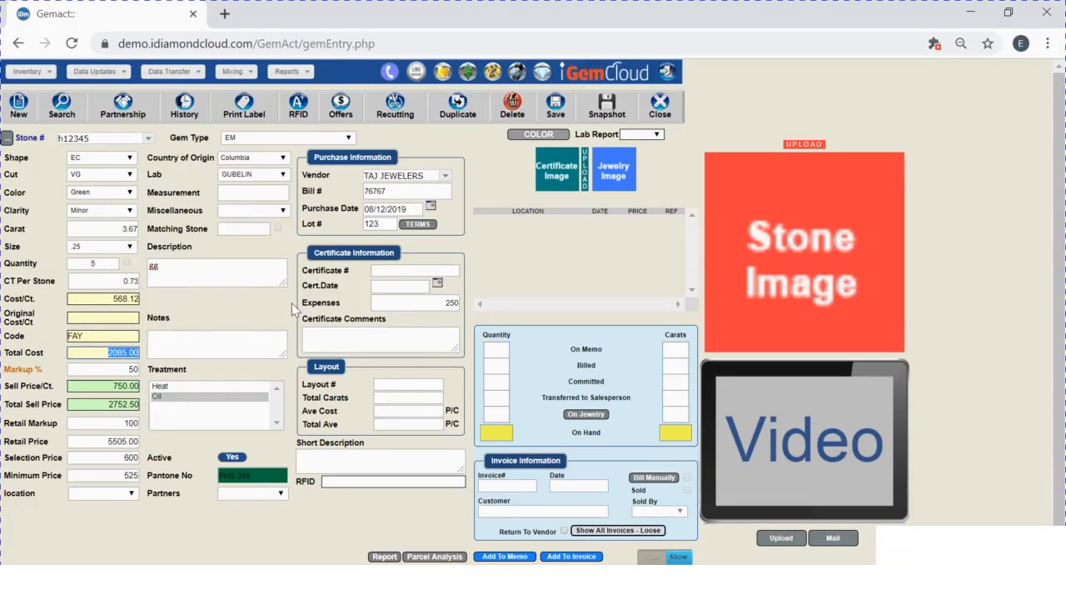
pyautogui.click(408, 302)
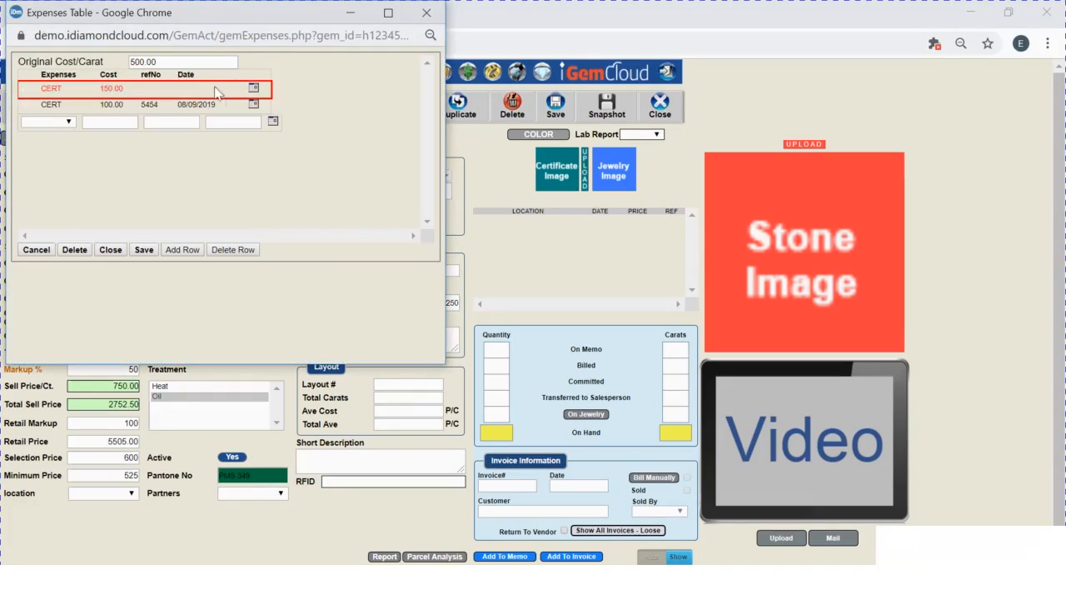
pyautogui.moveTo(177, 63); pyautogui.dragTo(135, 63)
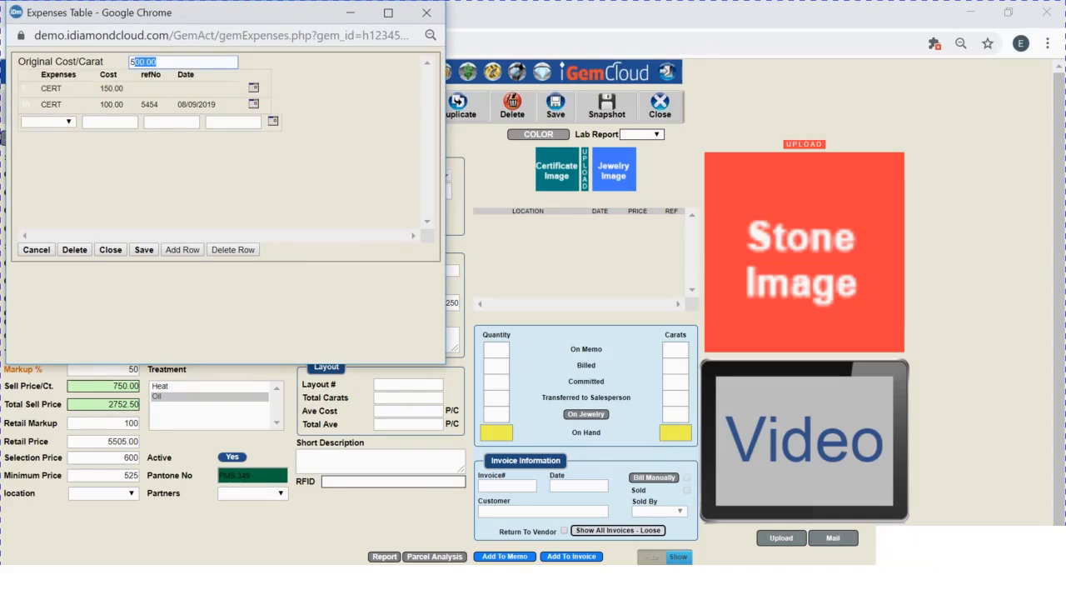
pyautogui.click(426, 15)
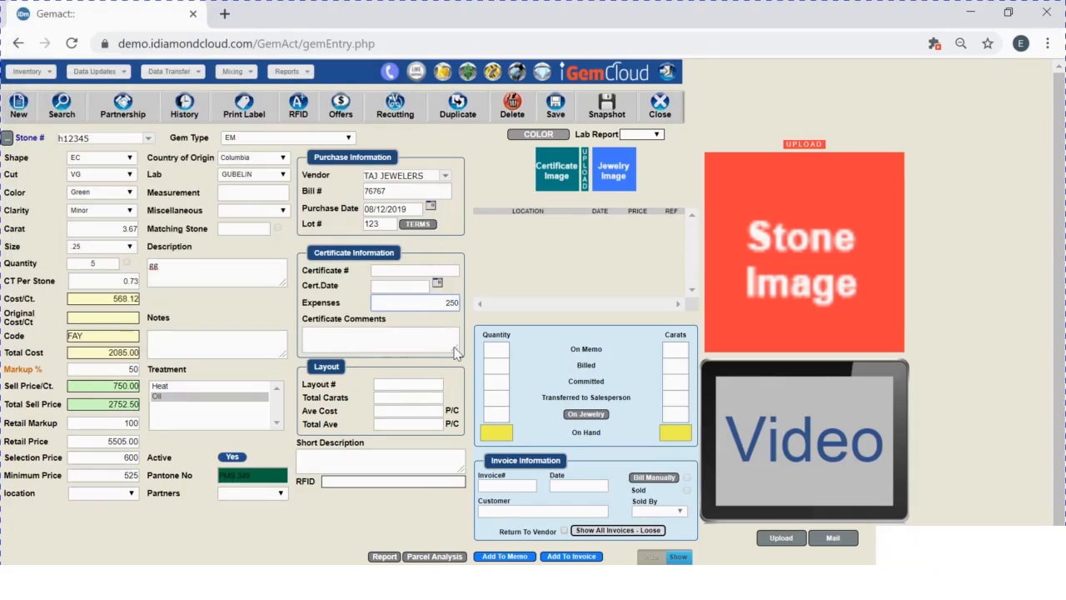
# - Save the stone record with the certificate comments and short description left empty
pyautogui.click(449, 346)
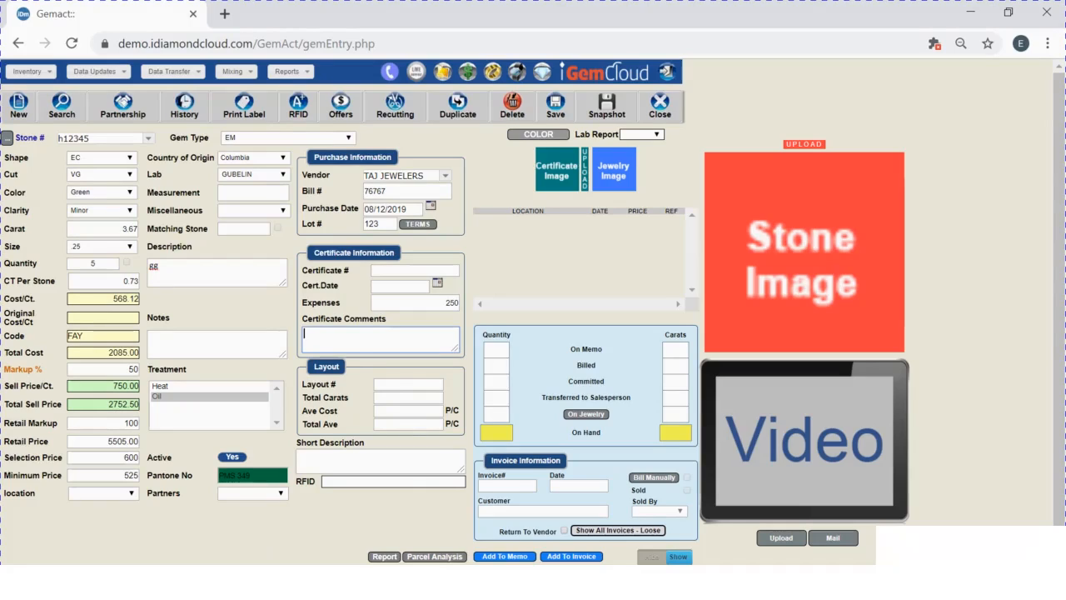
pyautogui.click(380, 461)
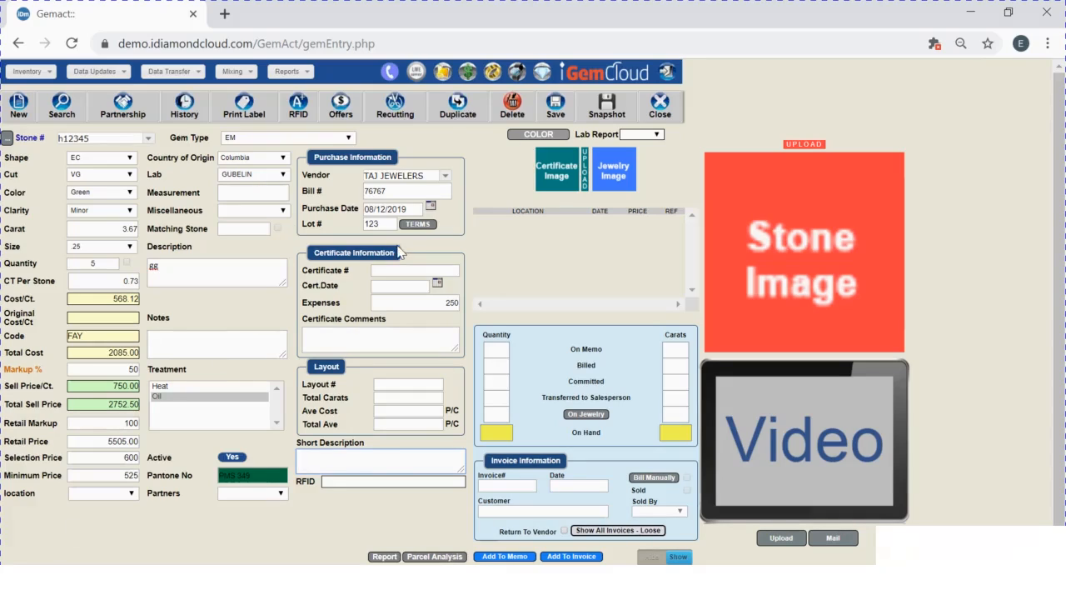
pyautogui.click(556, 105)
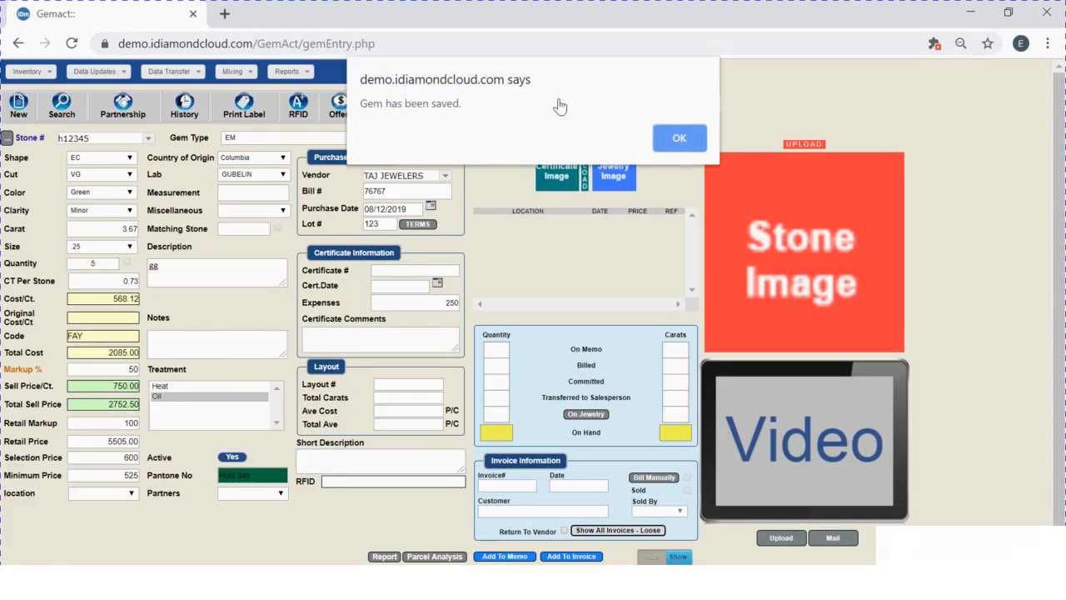
pyautogui.click(680, 138)
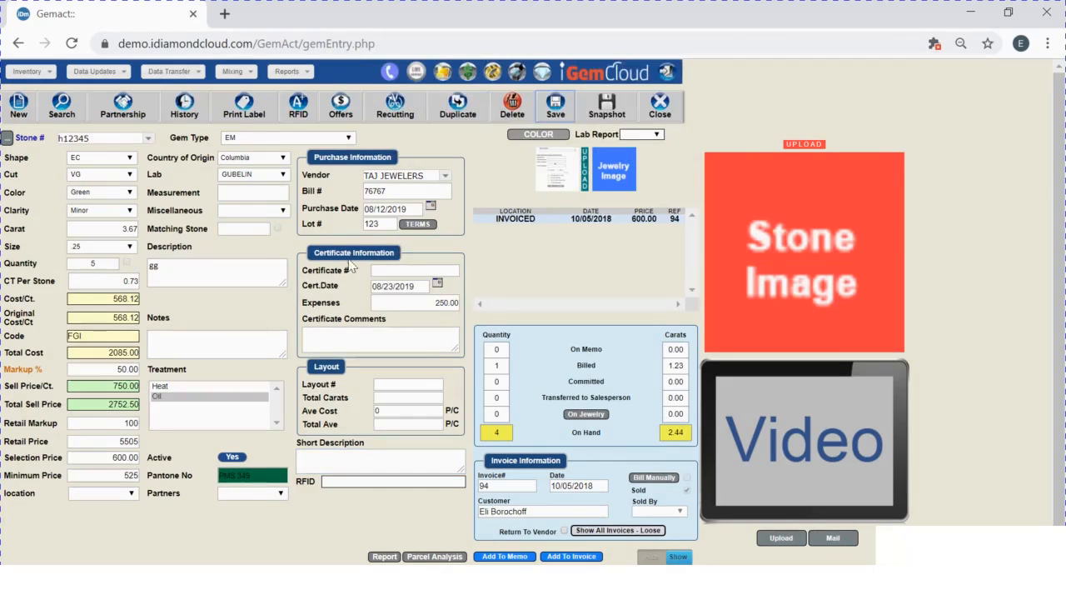
# - Preview the stone's printable label and close the preview without printing
pyautogui.click(245, 108)
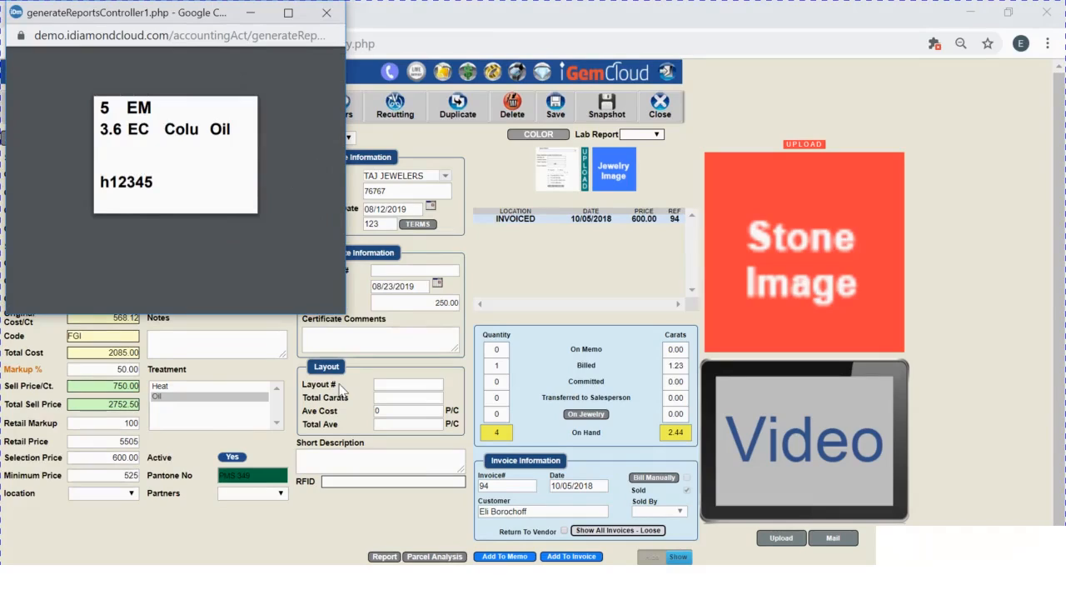
pyautogui.moveTo(236, 234)
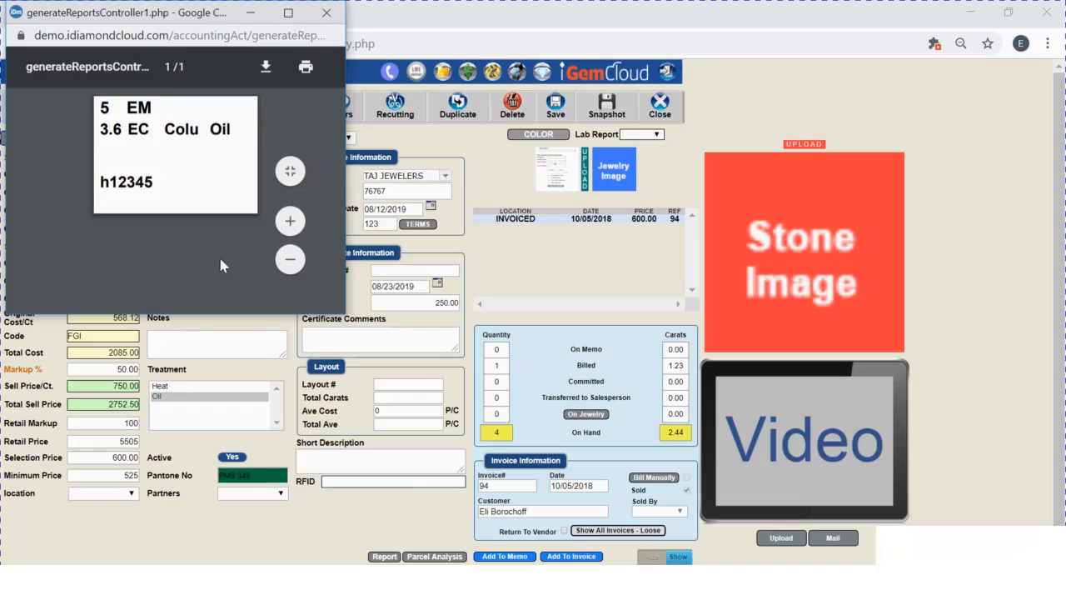
pyautogui.click(326, 12)
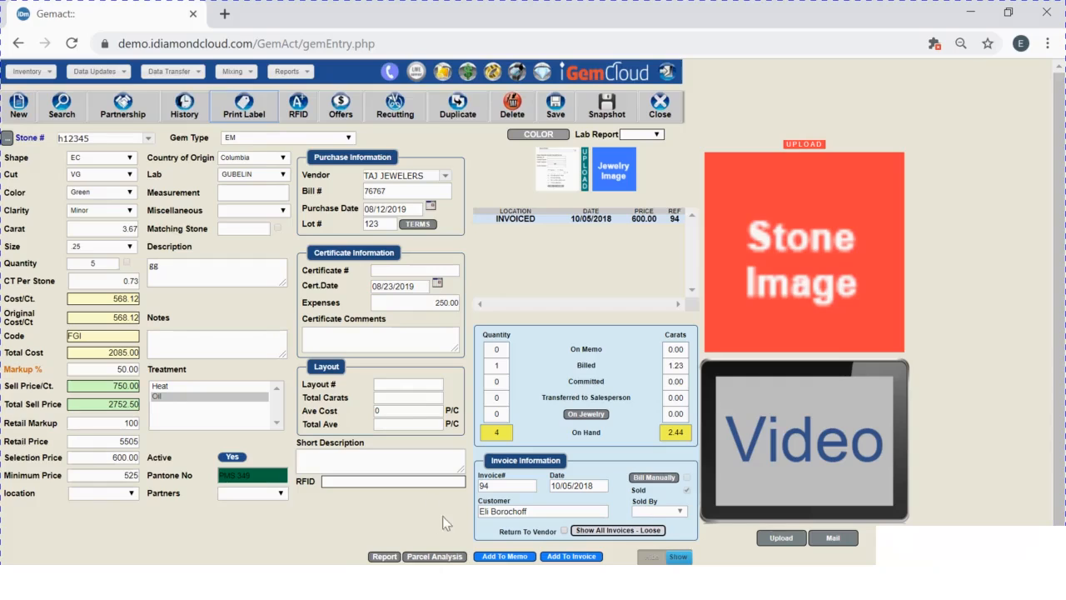
# - Review the Certificate1 upload options and browse the Desktop folder for a certificate image without choosing a file
pyautogui.click(585, 176)
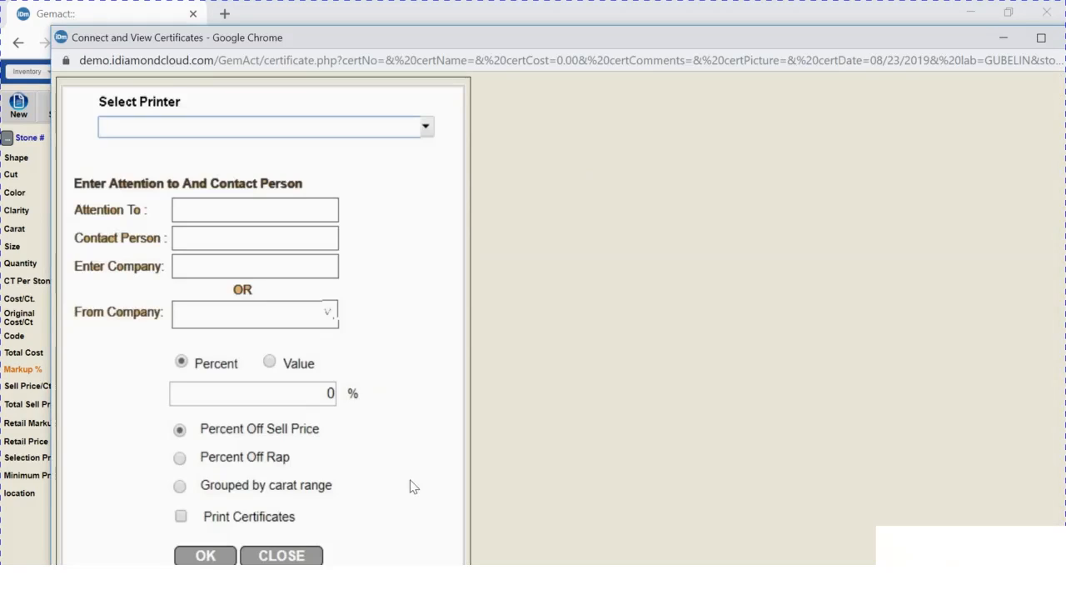
pyautogui.scroll(-3, 411, 485)
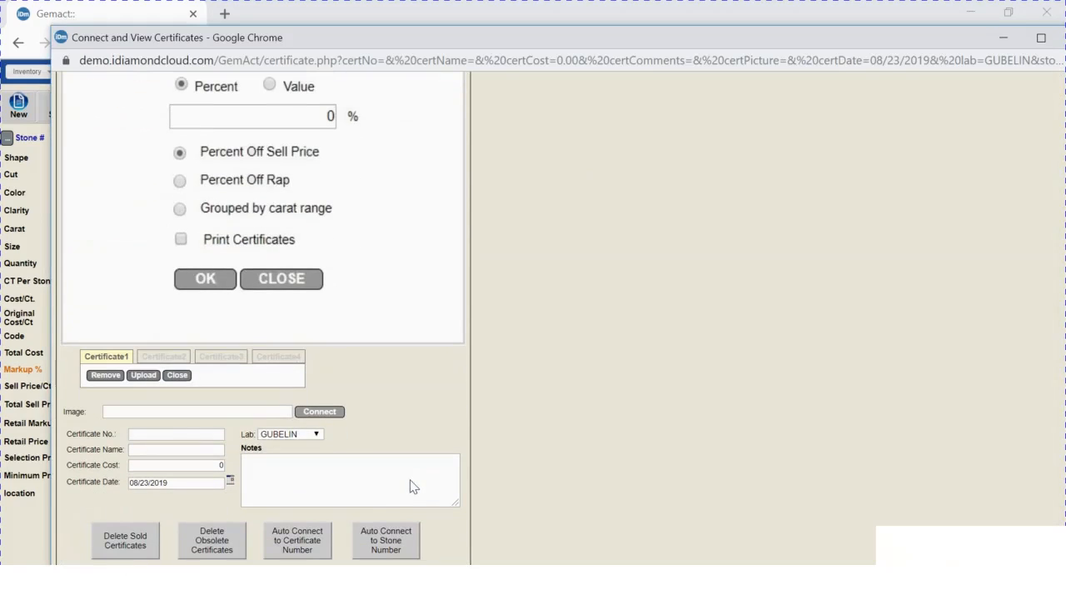
pyautogui.click(144, 376)
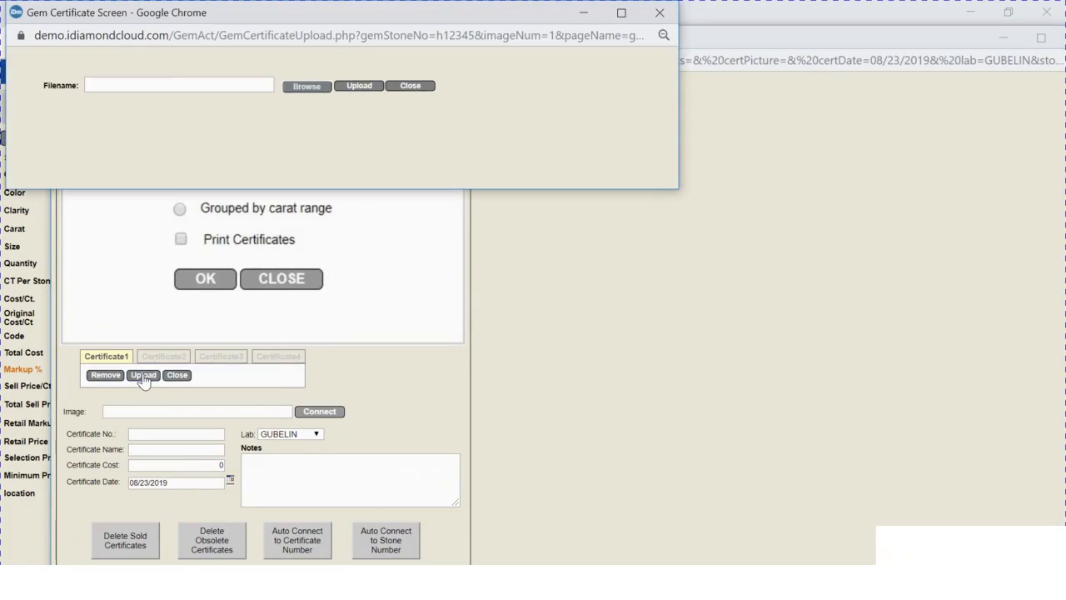
pyautogui.click(307, 87)
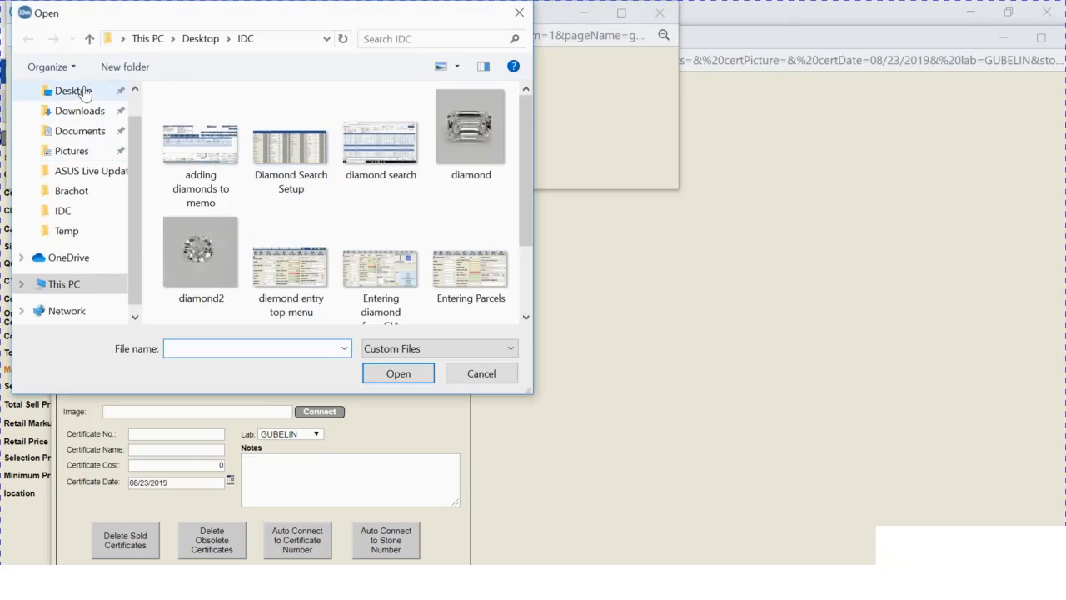
pyautogui.click(84, 91)
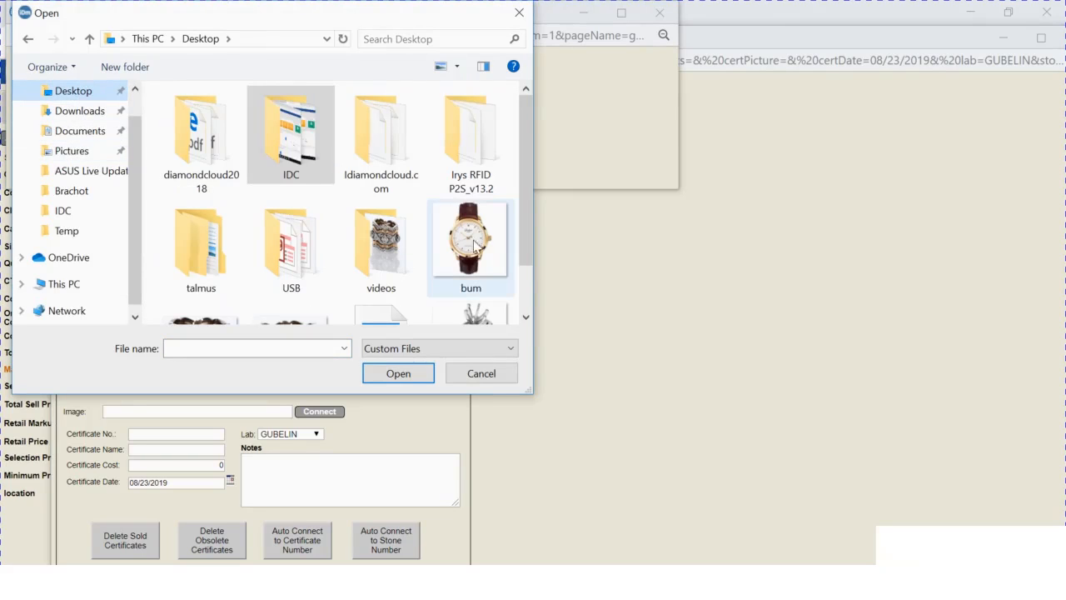
pyautogui.click(527, 292)
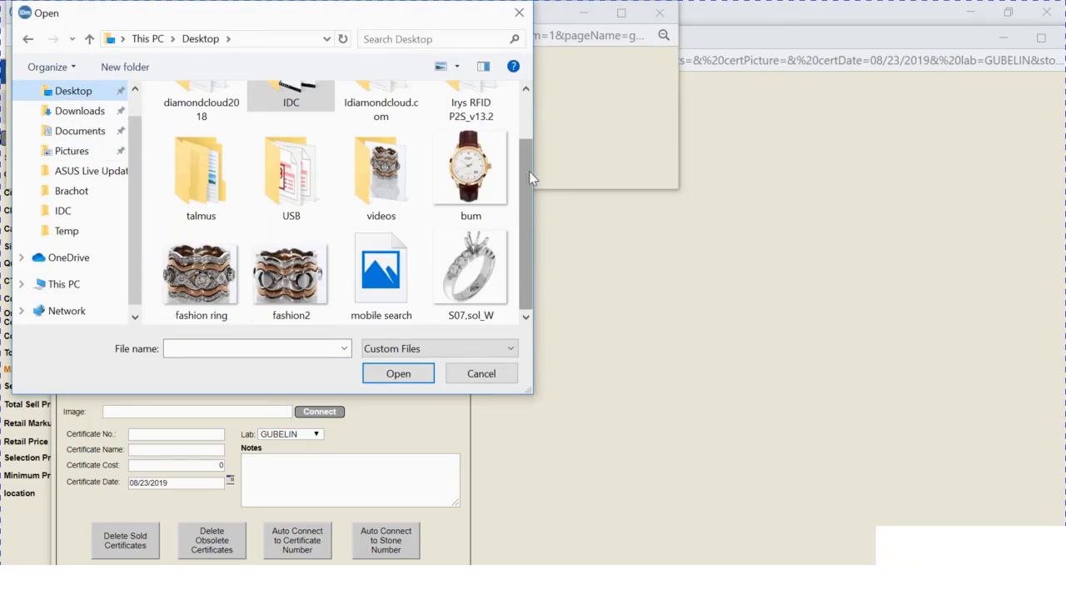
pyautogui.click(522, 13)
pyautogui.click(659, 15)
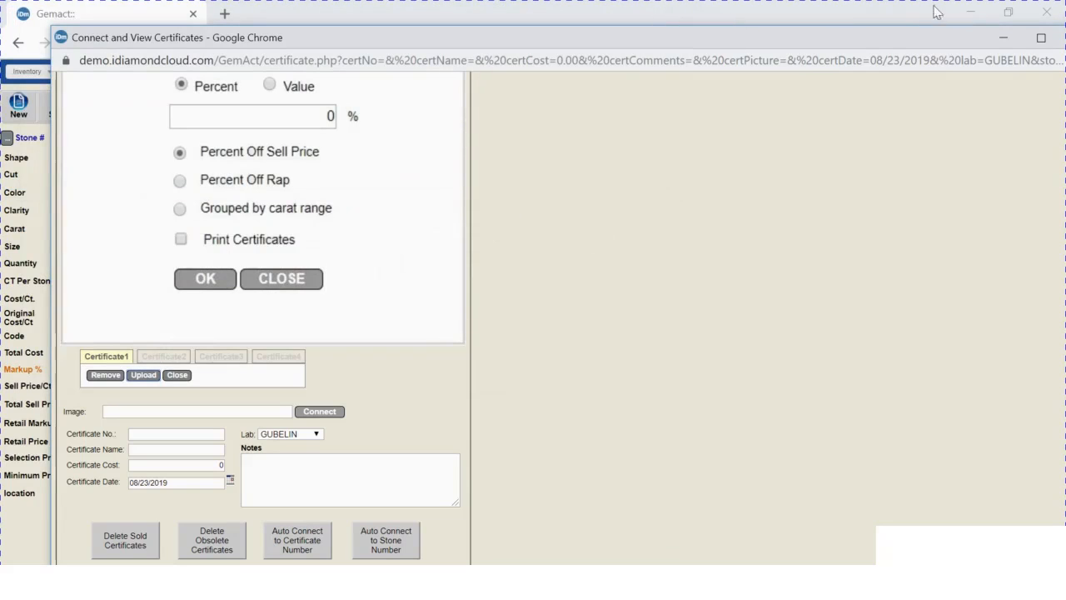
pyautogui.moveTo(965, 43); pyautogui.dragTo(853, 55)
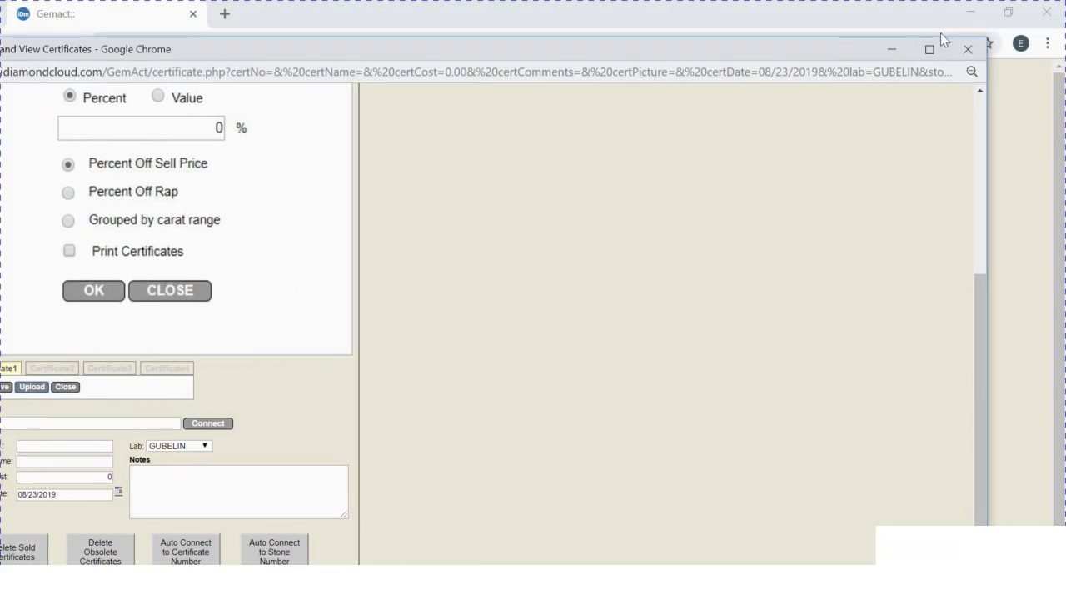
pyautogui.click(967, 48)
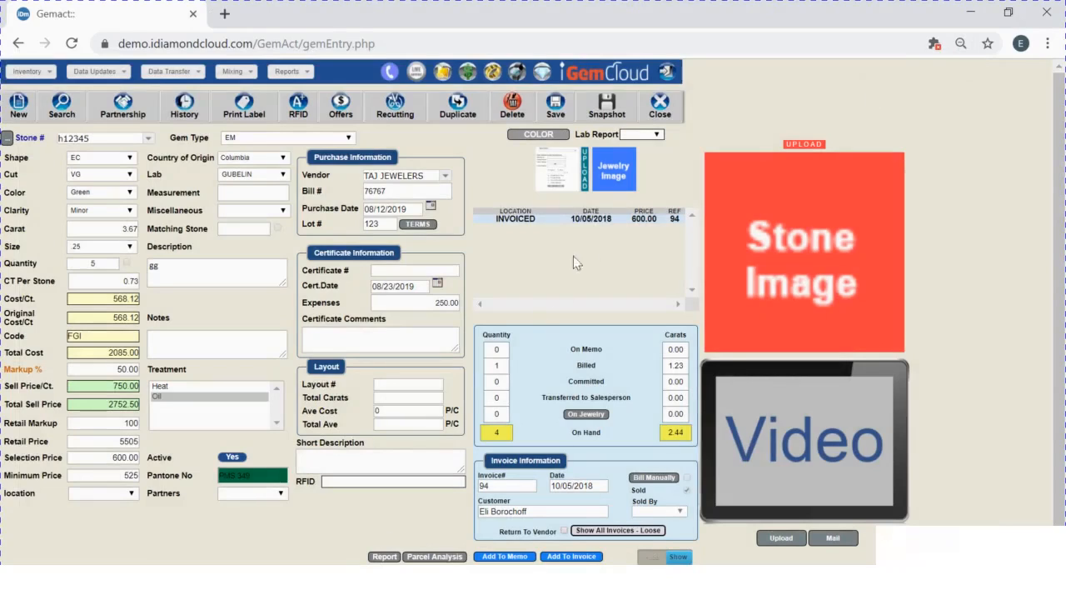
# - Review the stone's transaction list and the average cost to breakeven in its parcel analysis
pyautogui.doubleClick(527, 227)
pyautogui.click(527, 225)
pyautogui.click(427, 557)
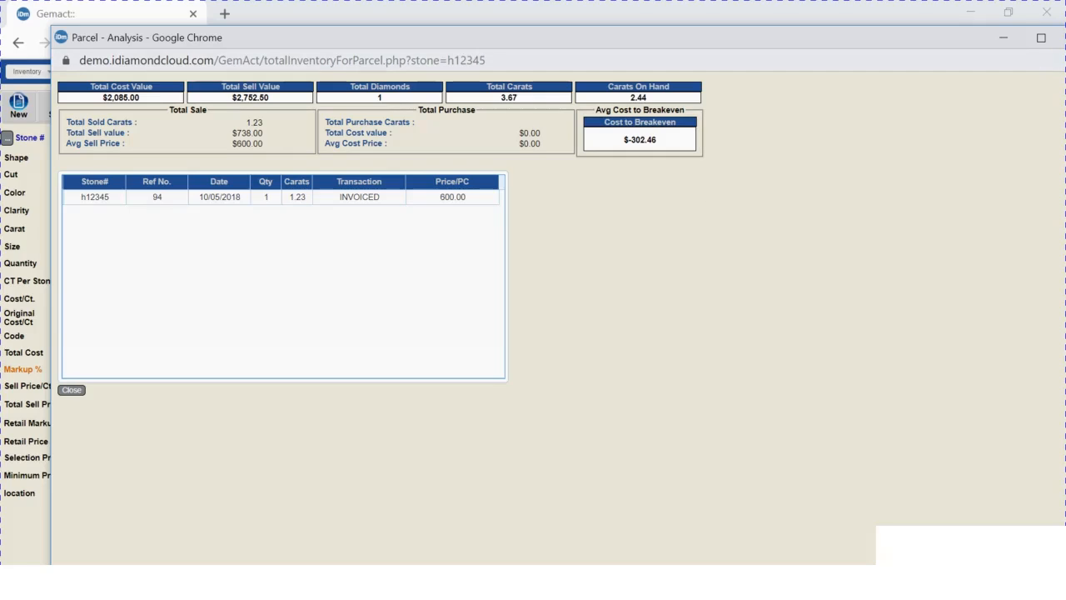
pyautogui.tripleClick(639, 139)
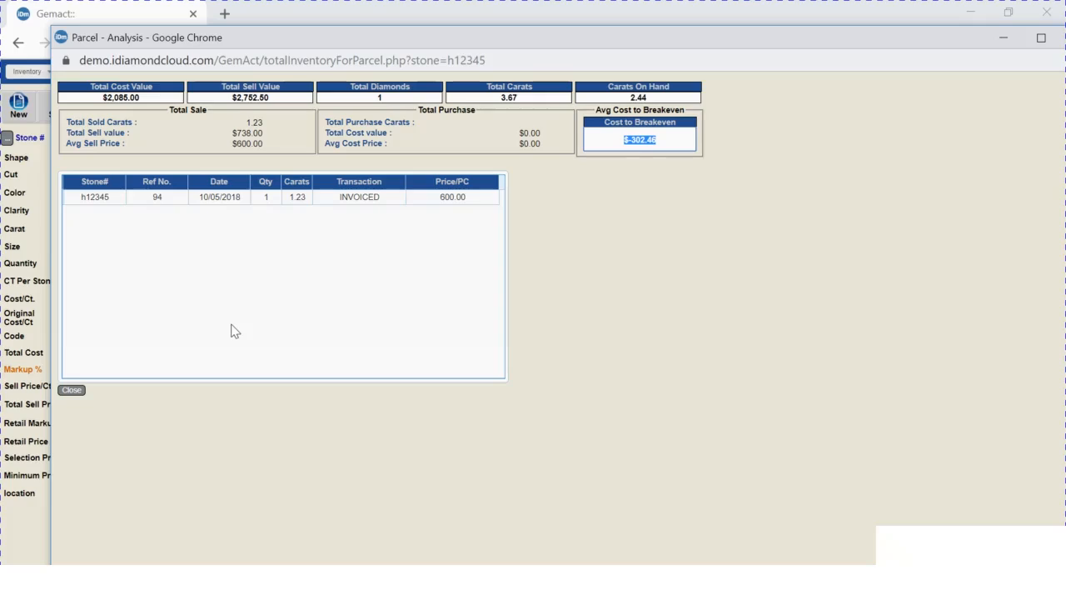
pyautogui.click(73, 390)
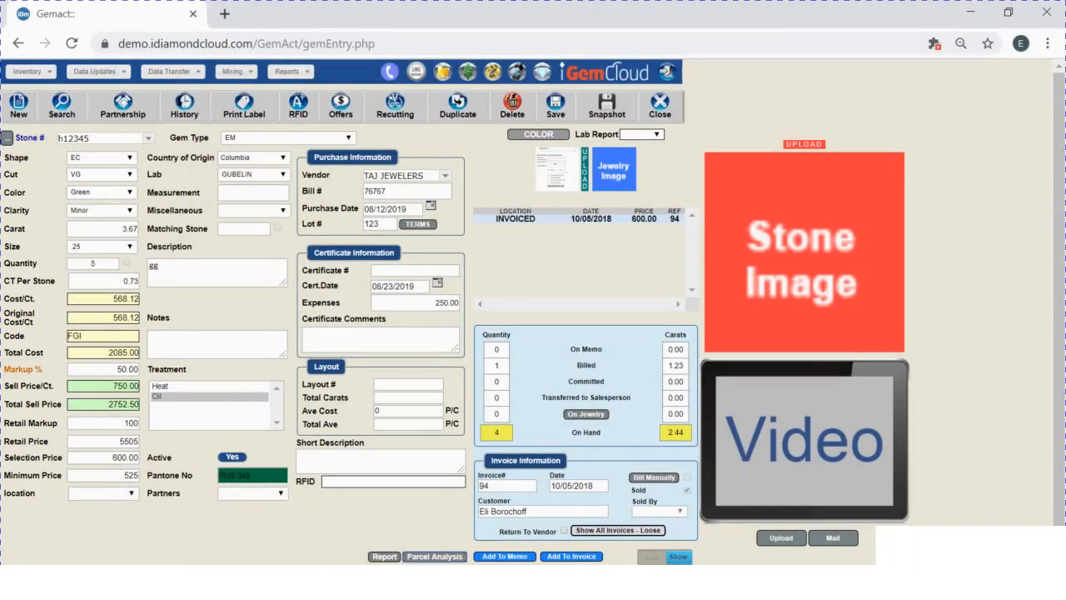
# - Try to upload diamond.jpg from the IDC folder as the stone image
pyautogui.scroll(-1, 533, 312)
pyautogui.scroll(1, 533, 312)
pyautogui.click(805, 145)
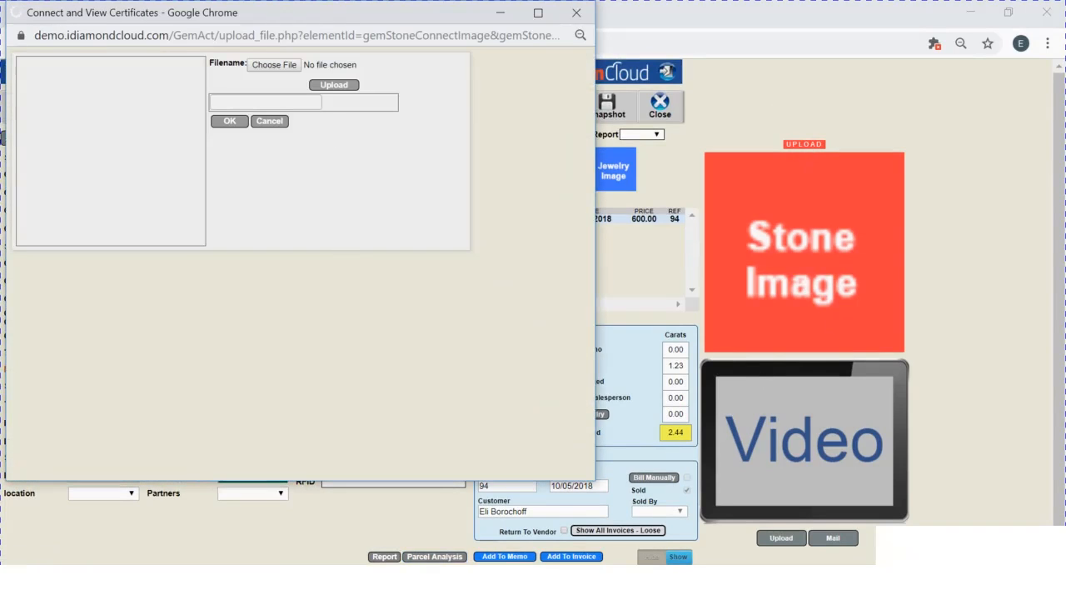
pyautogui.click(271, 66)
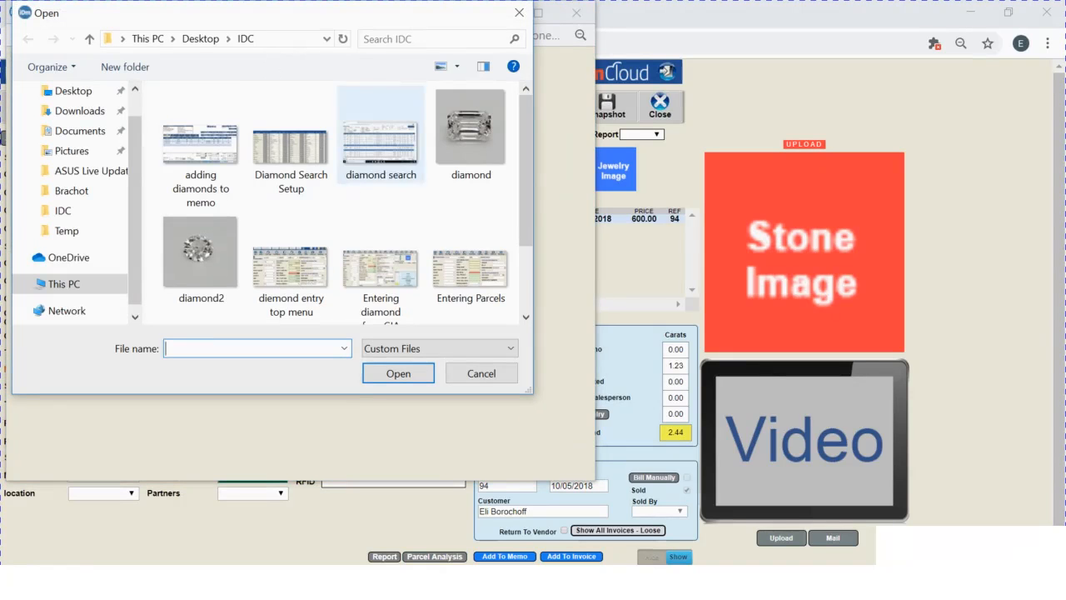
pyautogui.click(471, 127)
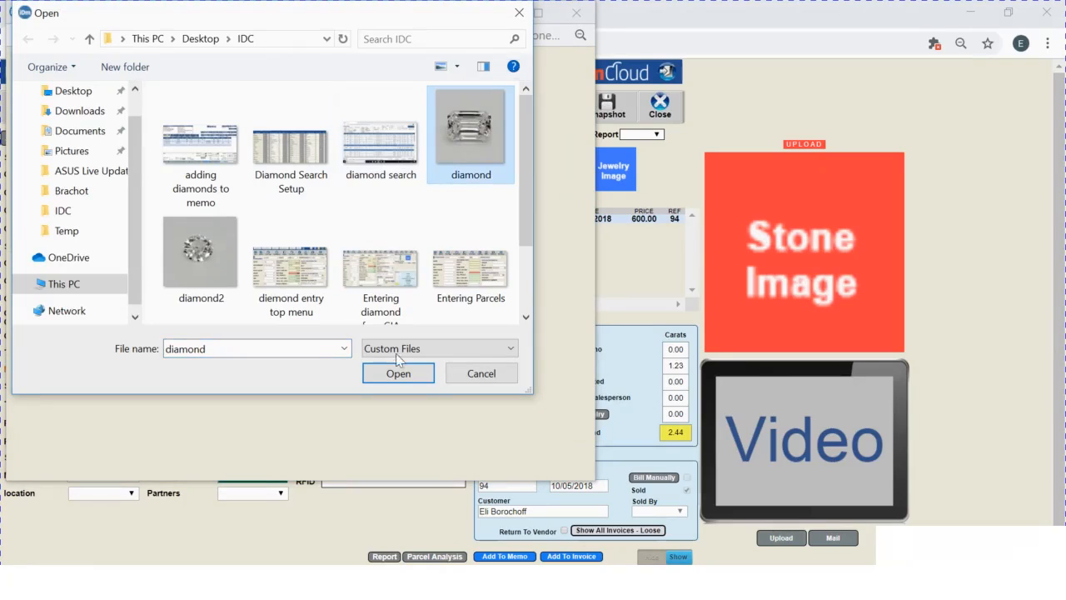
pyautogui.click(408, 377)
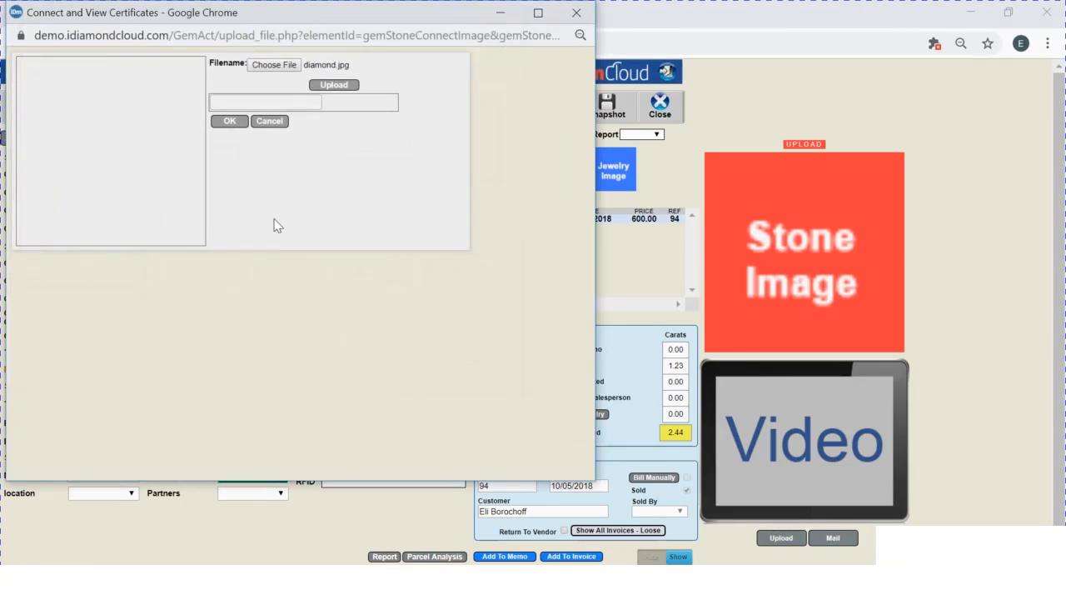
pyautogui.click(330, 87)
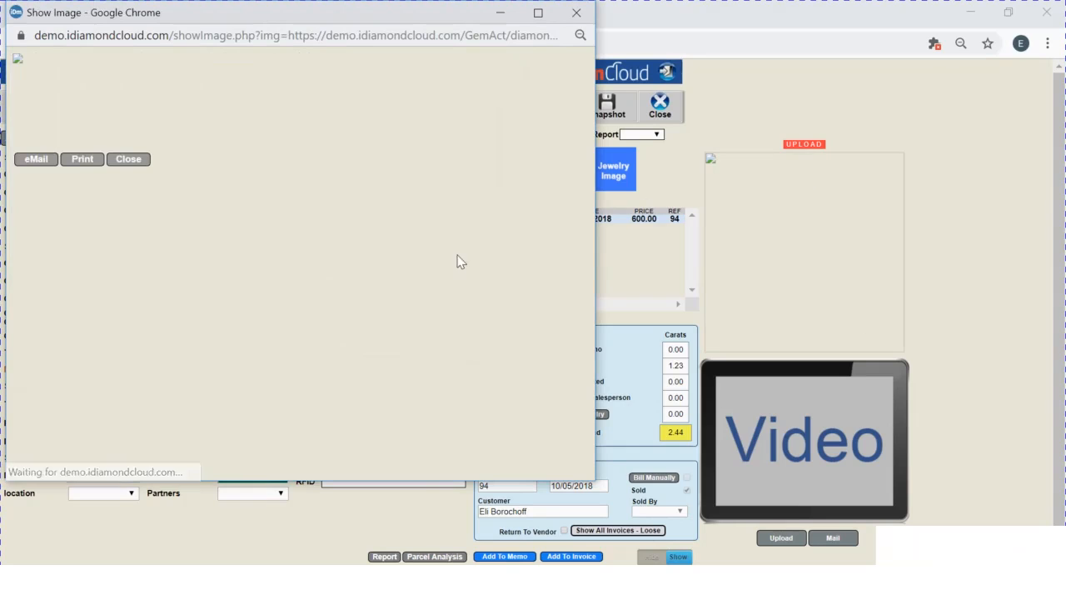
pyautogui.click(576, 15)
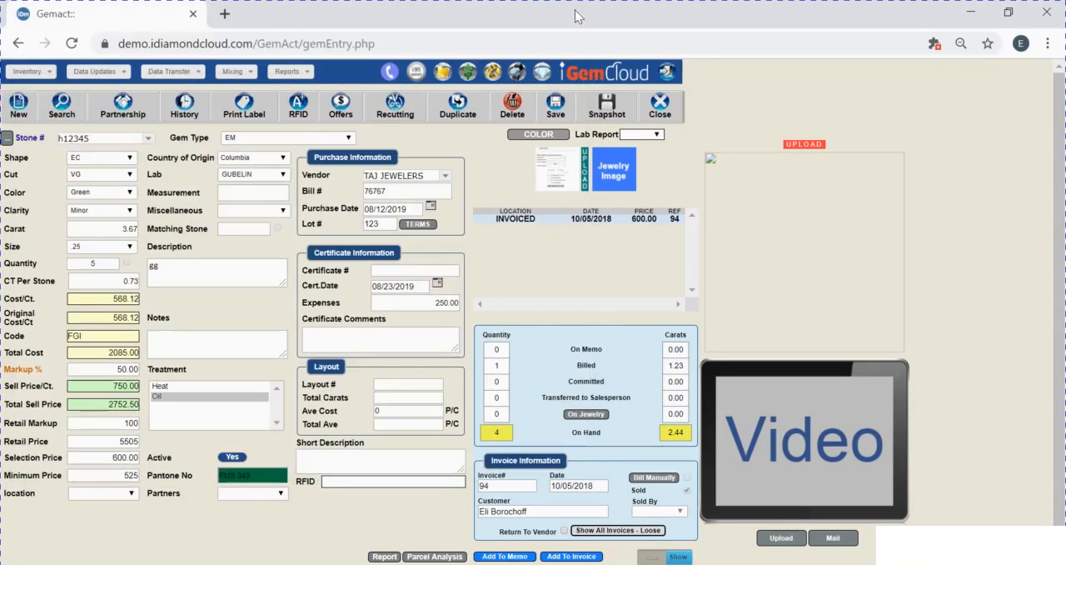
# - Upload diamond2.jpg from the IDC folder as the stone image
pyautogui.click(805, 146)
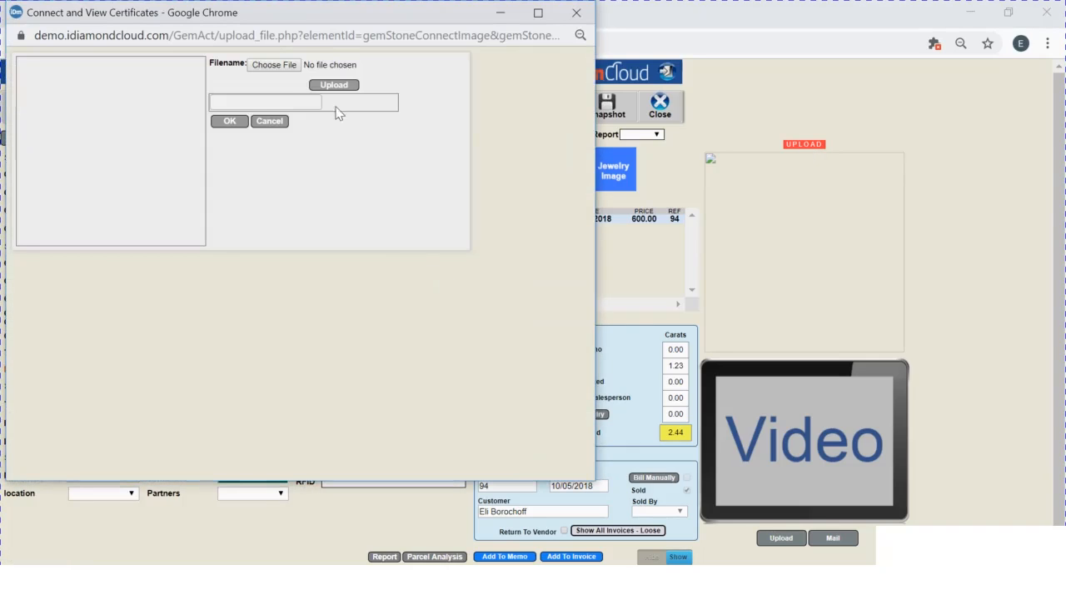
pyautogui.click(272, 66)
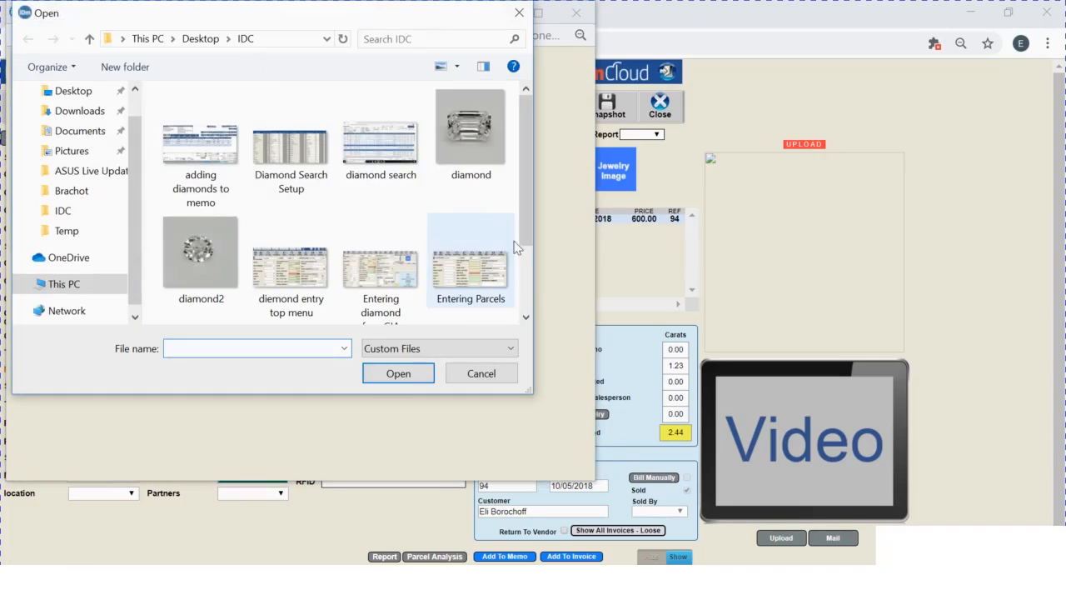
pyautogui.click(522, 298)
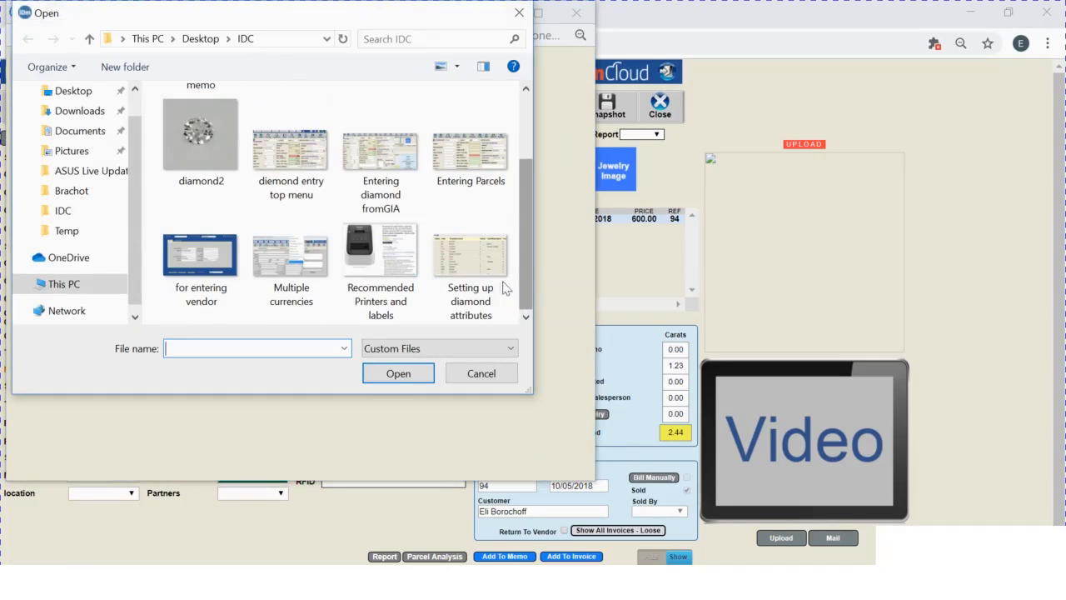
pyautogui.doubleClick(219, 159)
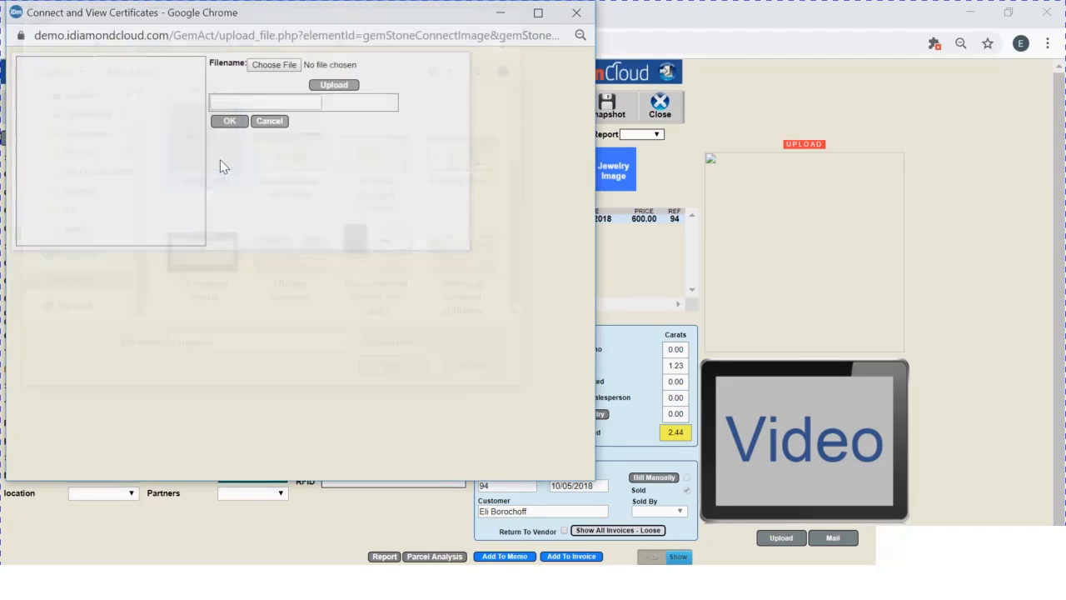
pyautogui.click(337, 87)
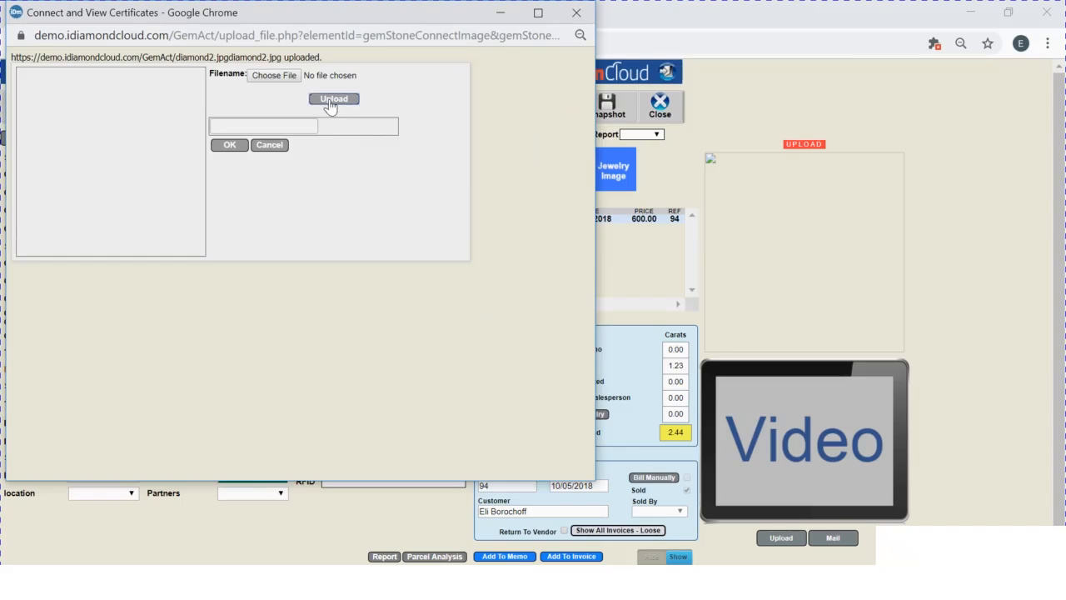
# - Repeat the stone image upload with diamond2.jpg and close the upload window
pyautogui.click(287, 77)
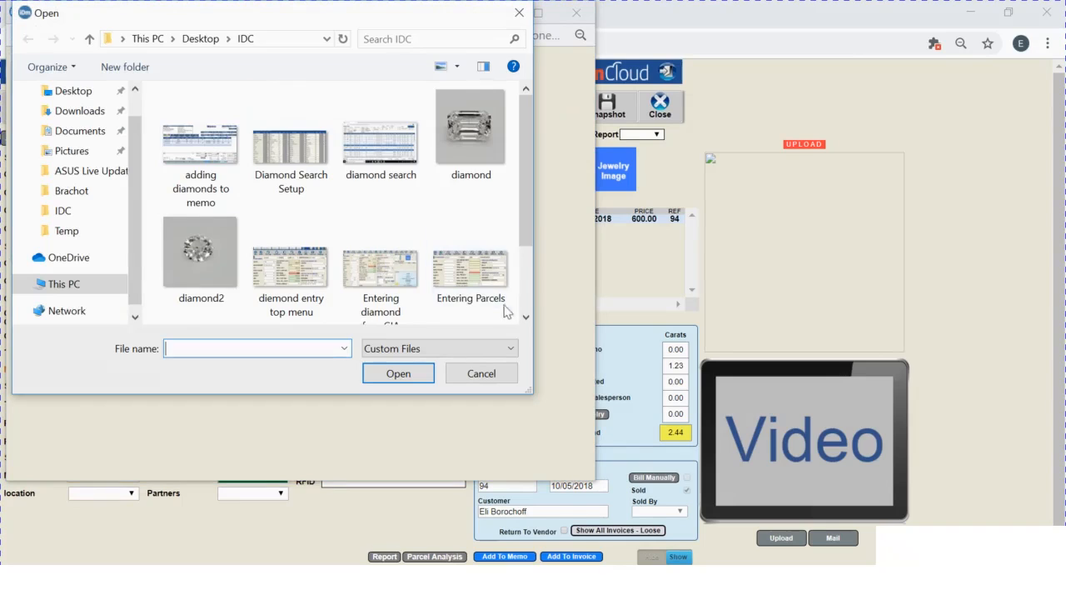
pyautogui.scroll(-2, 524, 309)
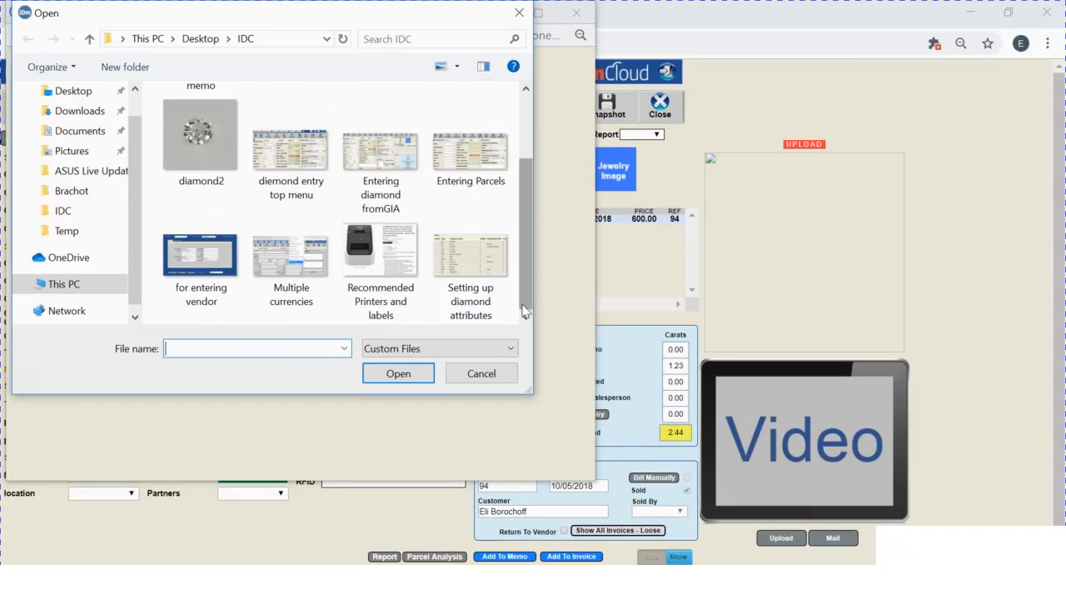
pyautogui.doubleClick(192, 140)
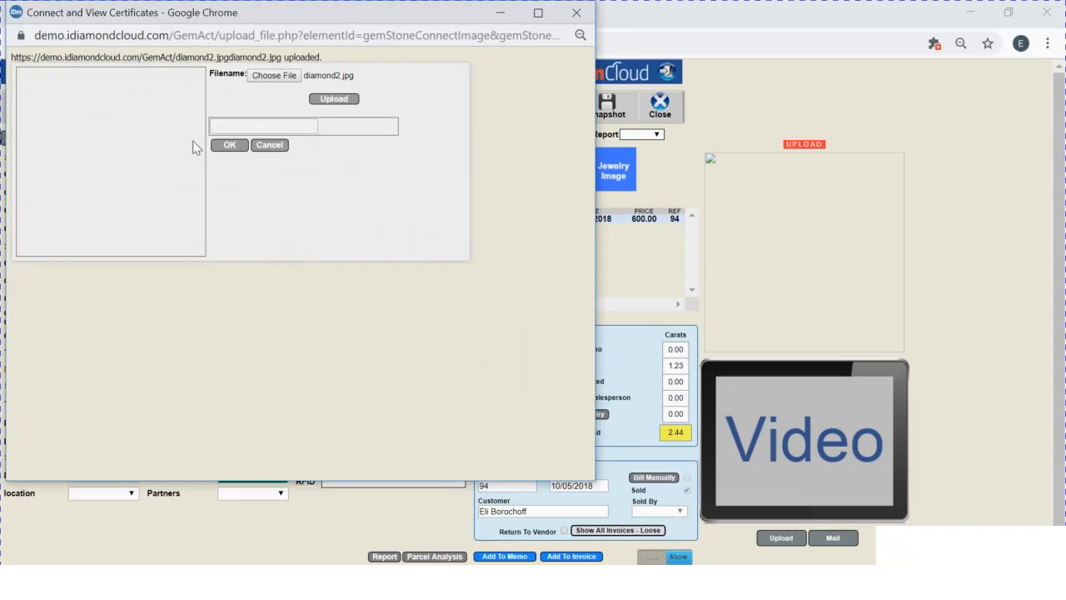
pyautogui.click(335, 101)
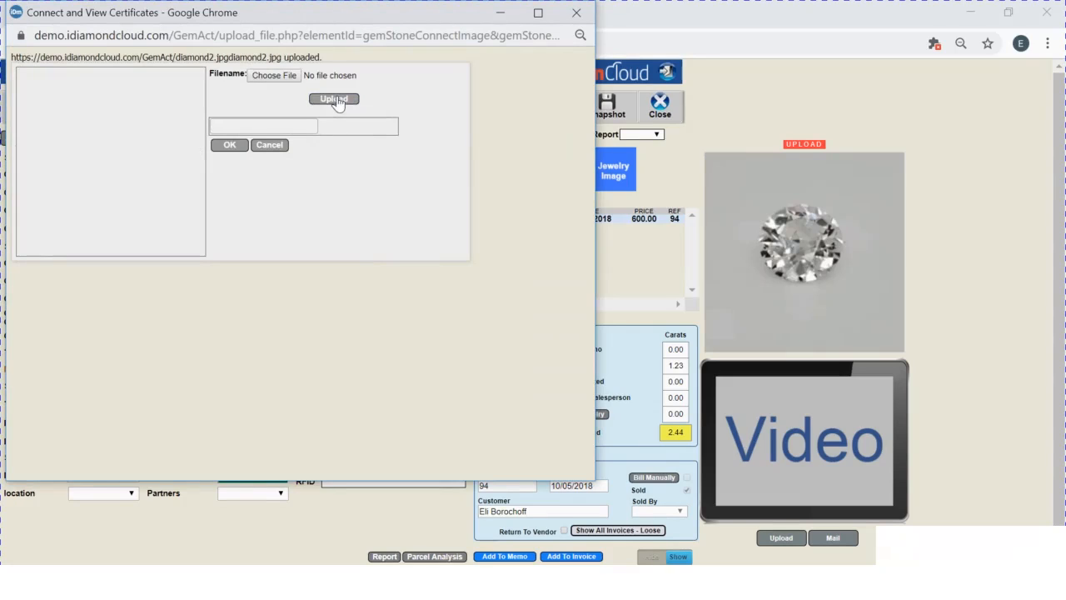
pyautogui.click(579, 13)
# - View the stone image in its own window, and review the file and URL options for uploading a gem video
pyautogui.click(768, 263)
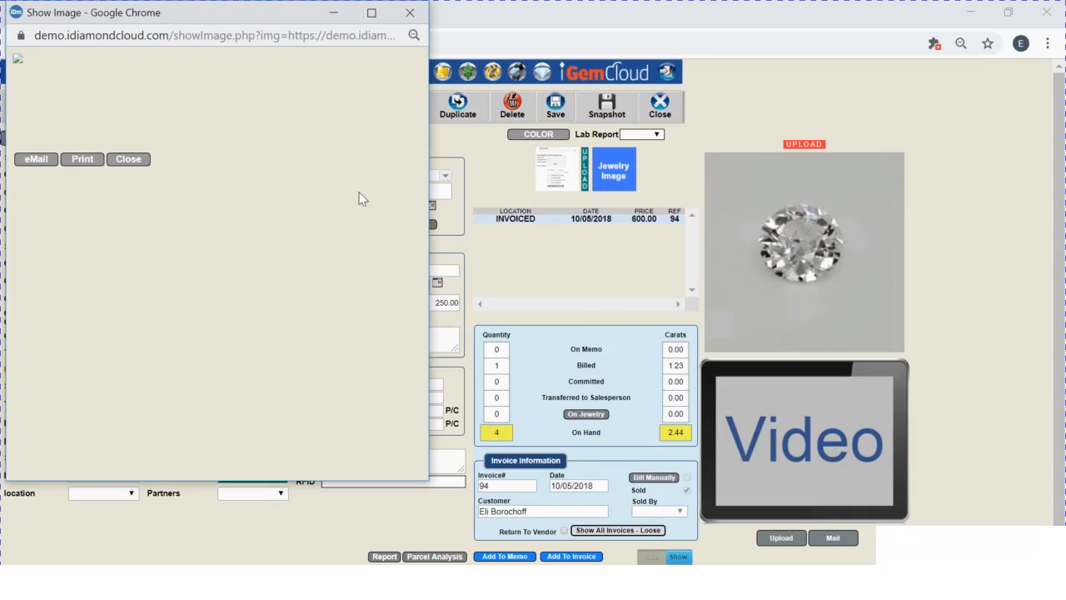
pyautogui.click(411, 13)
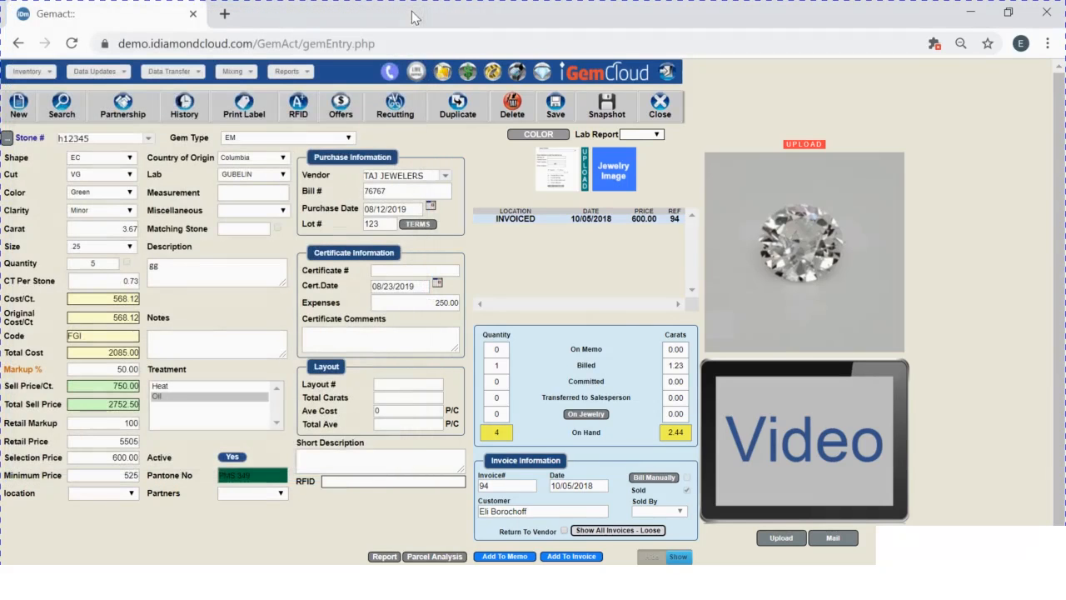
pyautogui.click(781, 537)
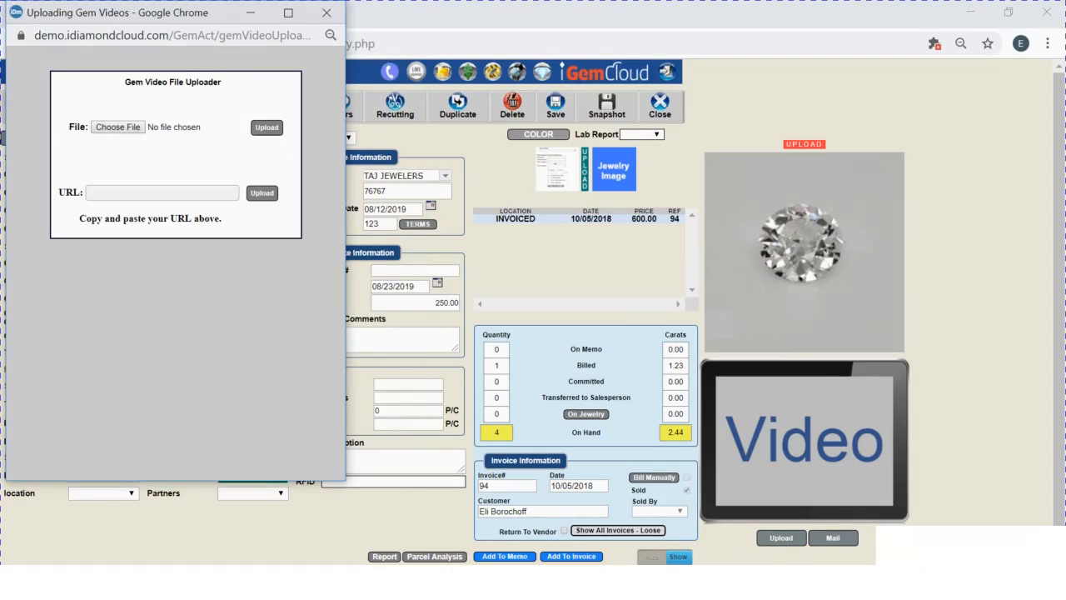
pyautogui.click(158, 194)
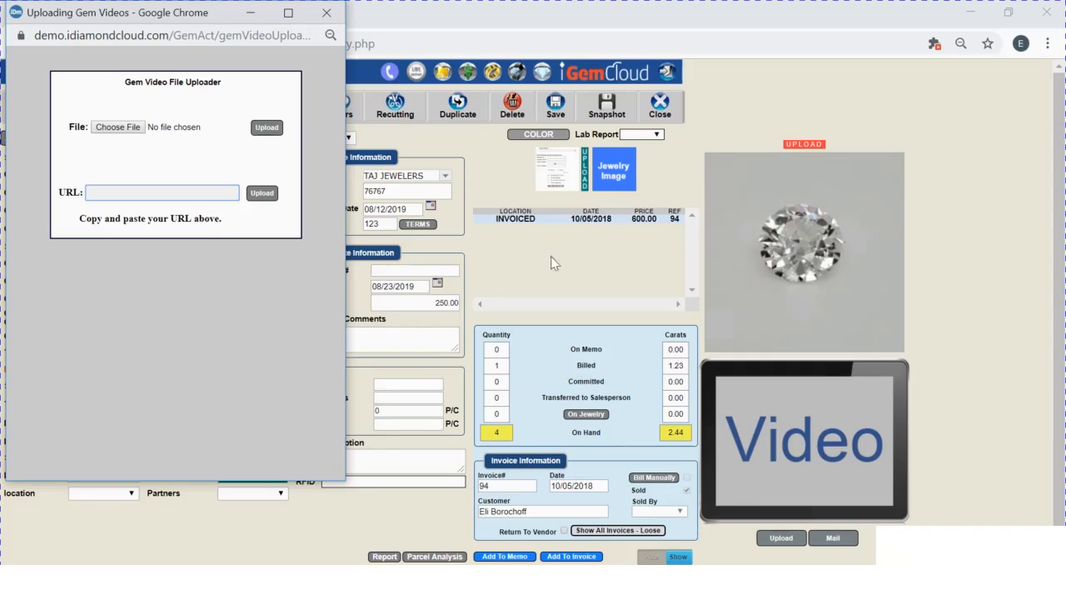
pyautogui.click(327, 14)
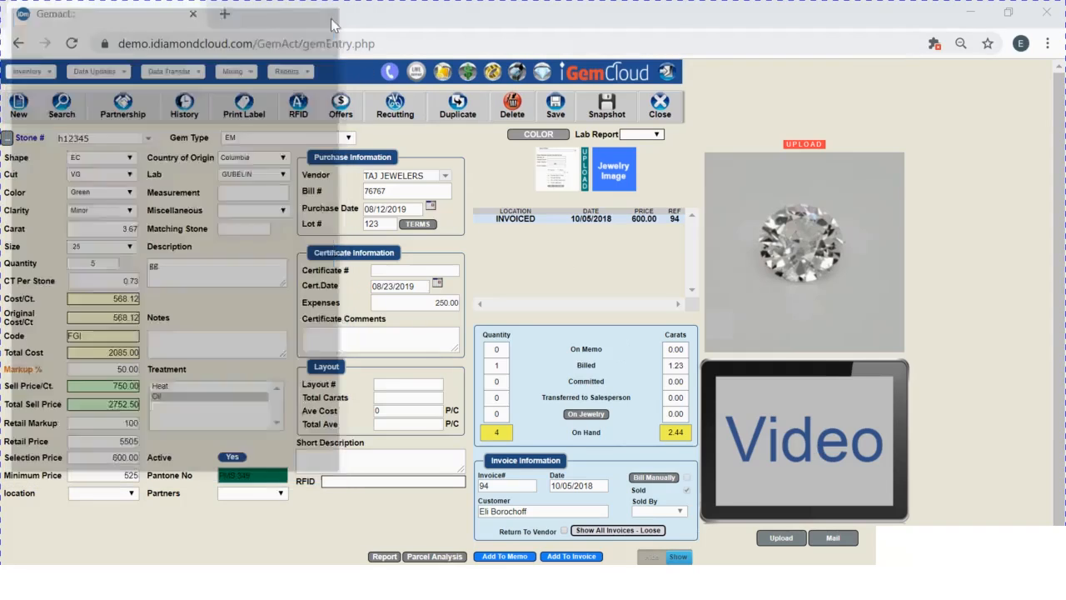
# - Start an email about the stone with the recipient's e-mail filled in, review its subject and text fields, and close it without sending
pyautogui.click(834, 540)
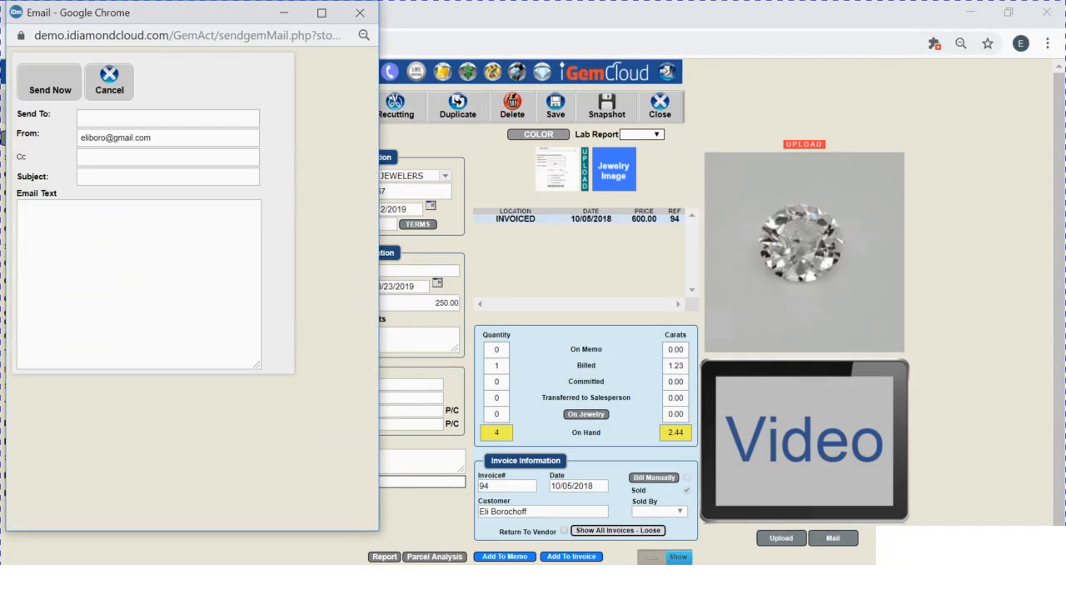
pyautogui.click(167, 118)
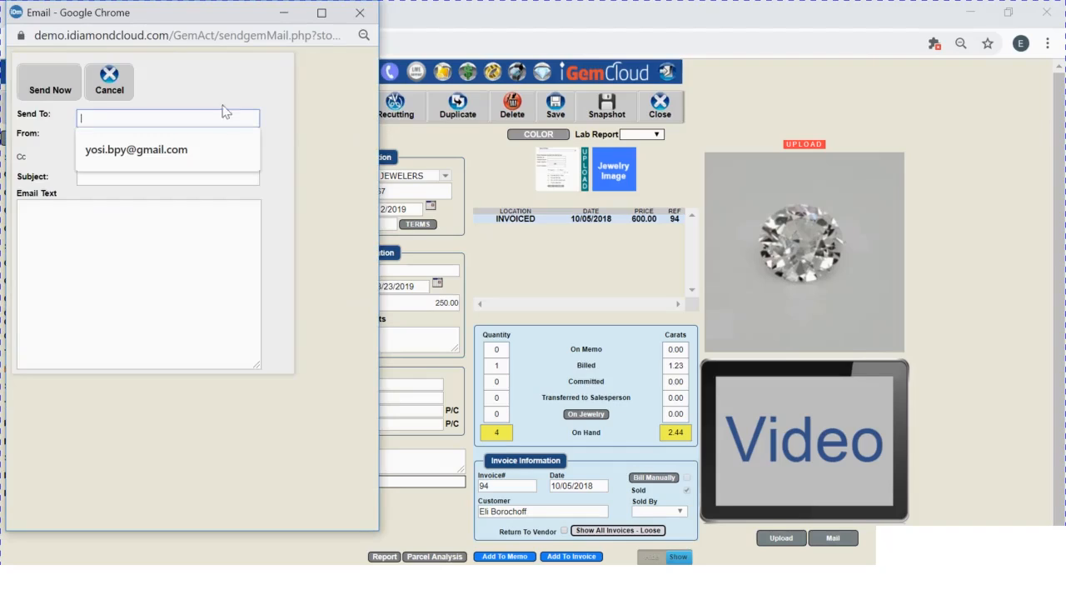
pyautogui.click(196, 152)
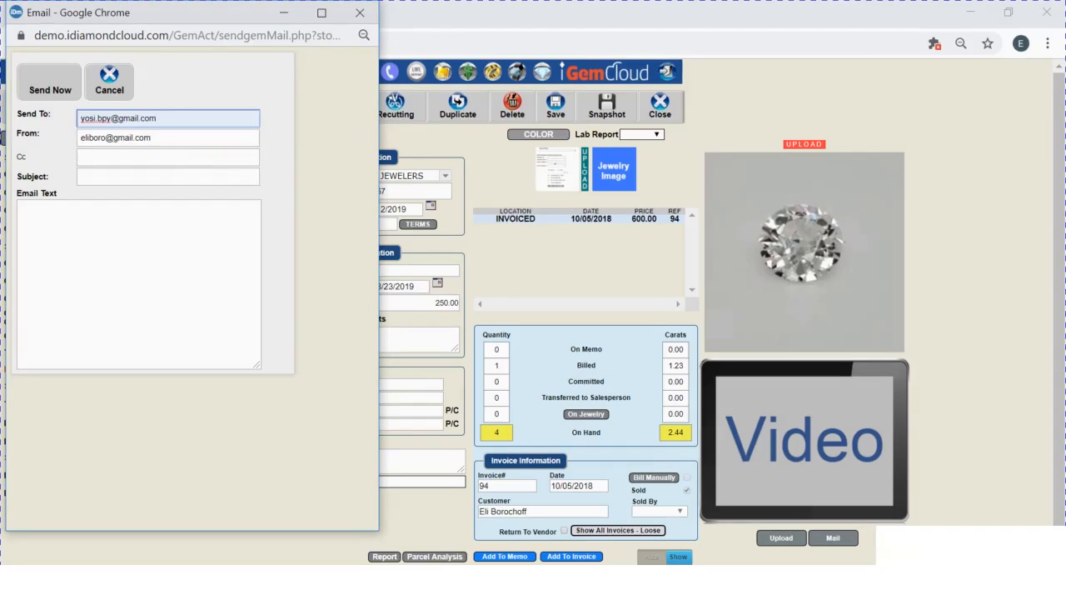
pyautogui.click(168, 177)
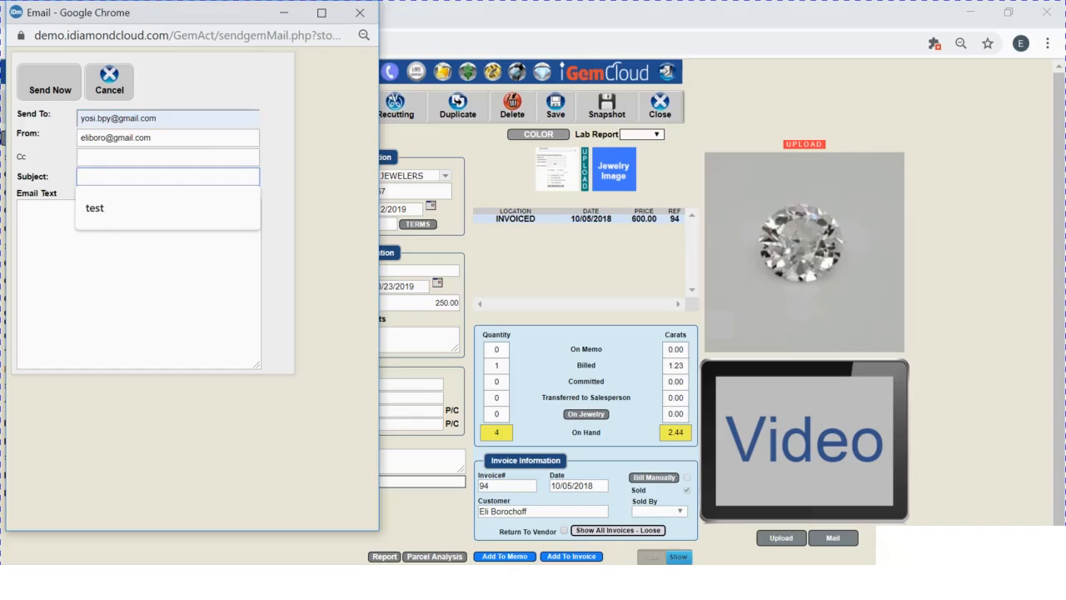
pyautogui.click(86, 252)
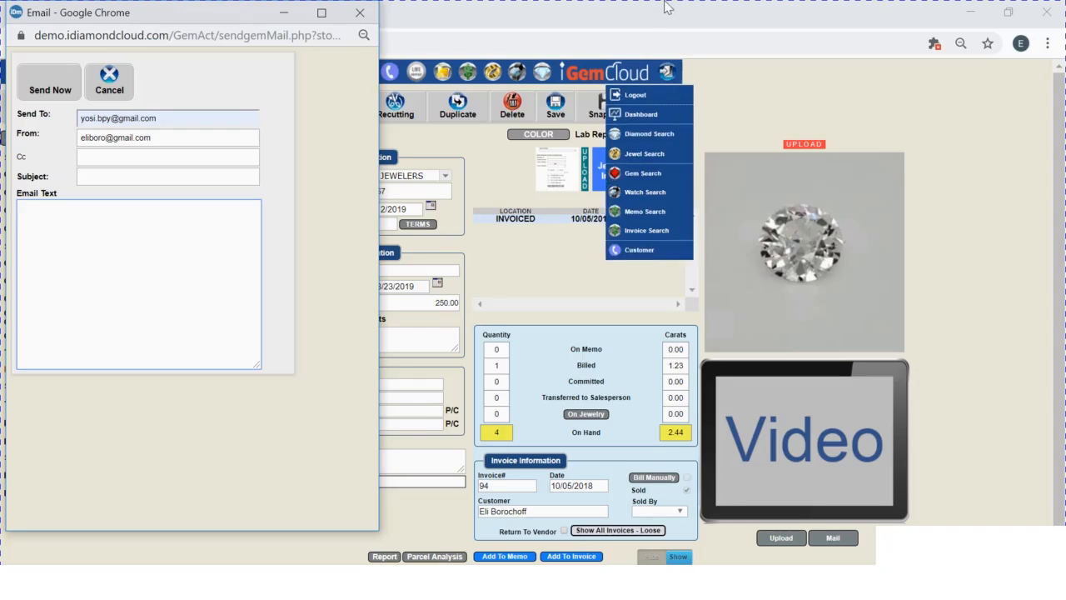
pyautogui.click(364, 17)
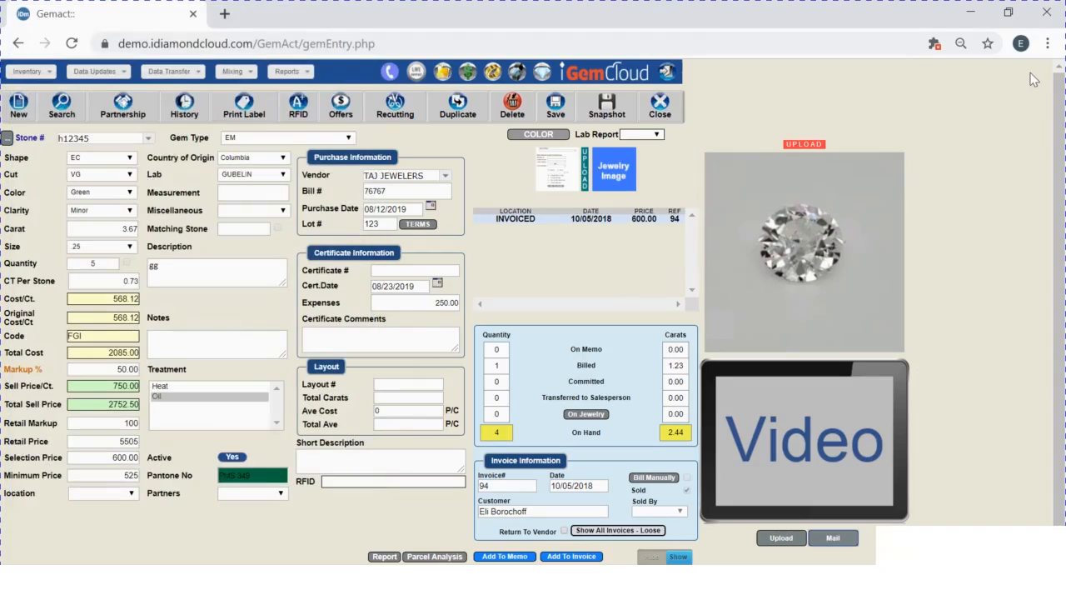